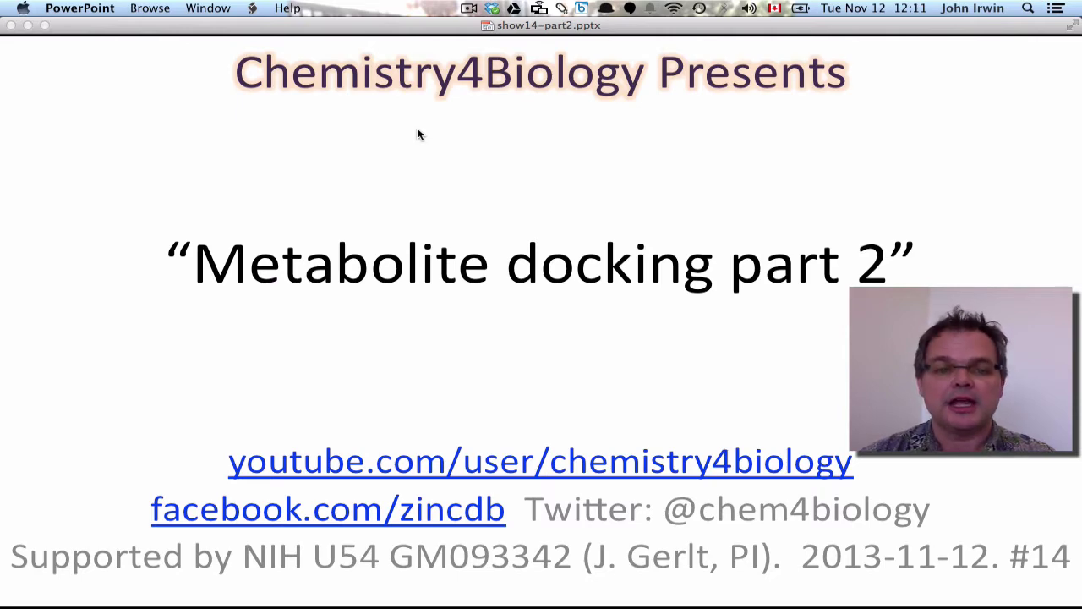
key(Right)
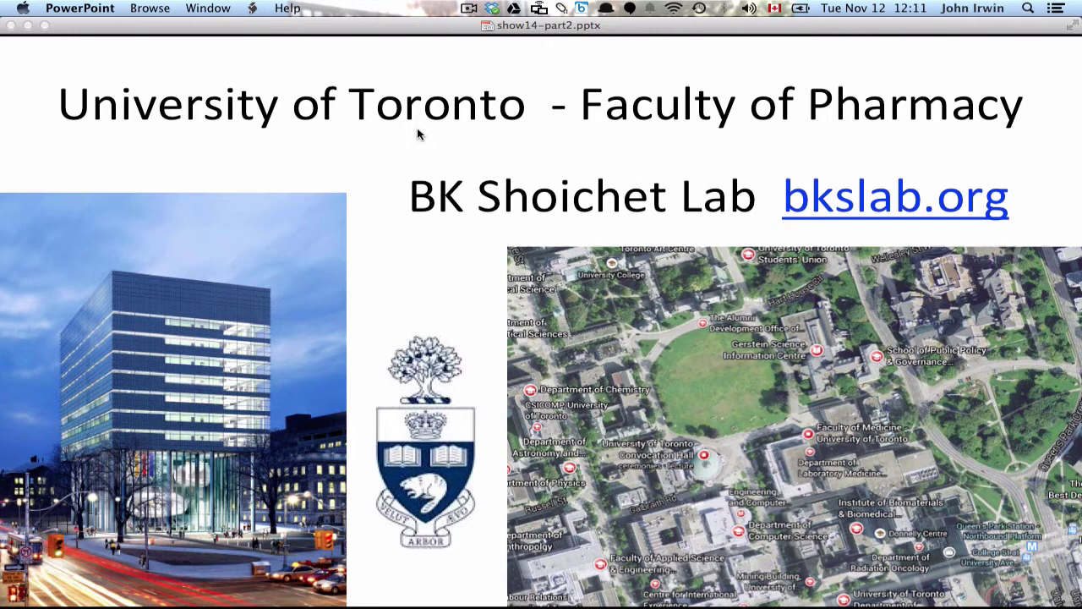
key(Left)
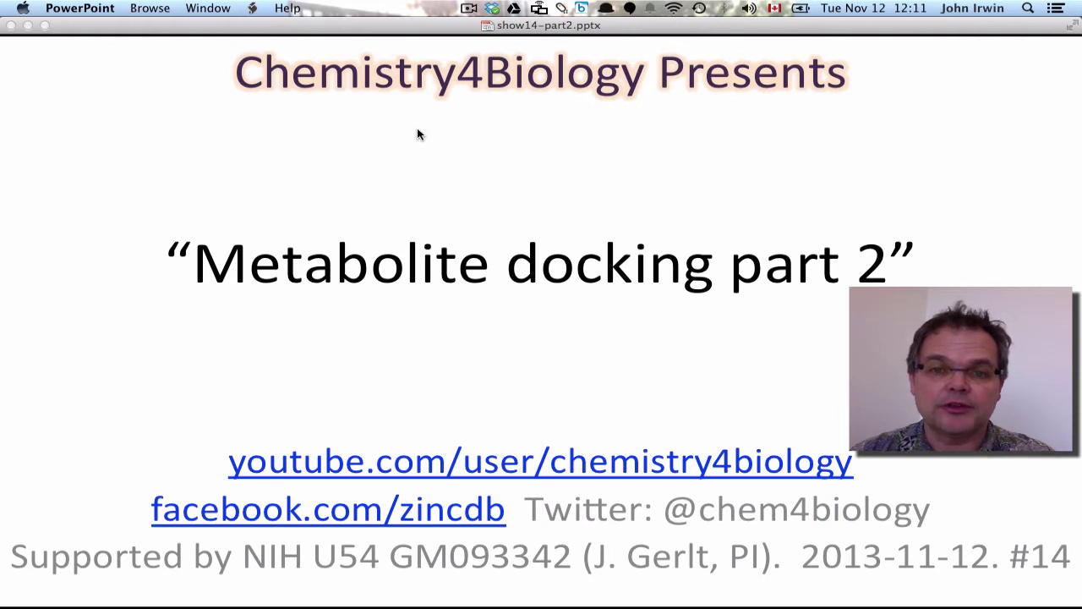
key(Right)
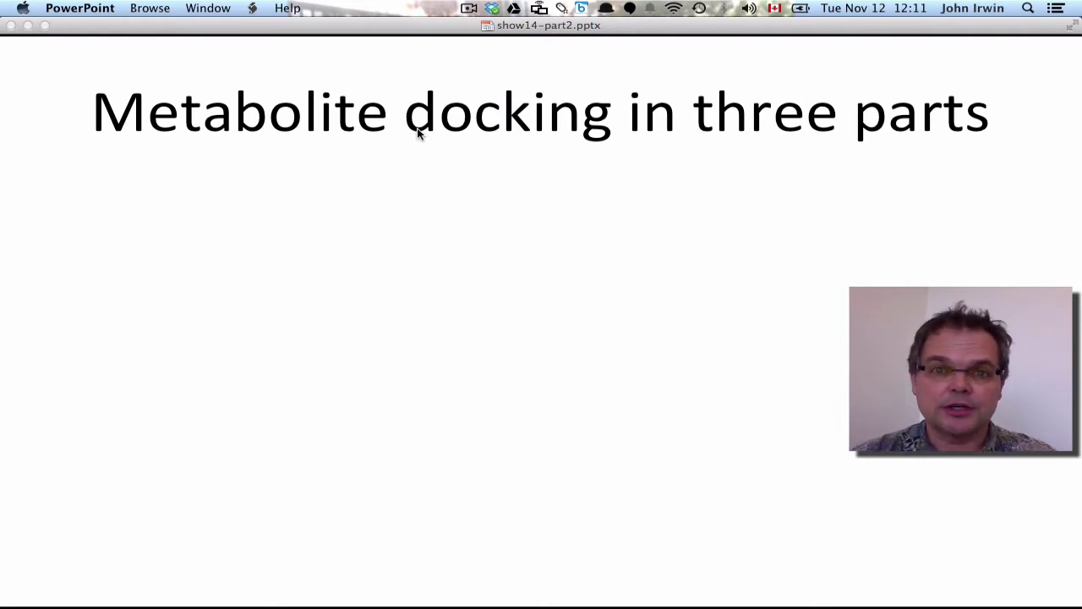
key(Right)
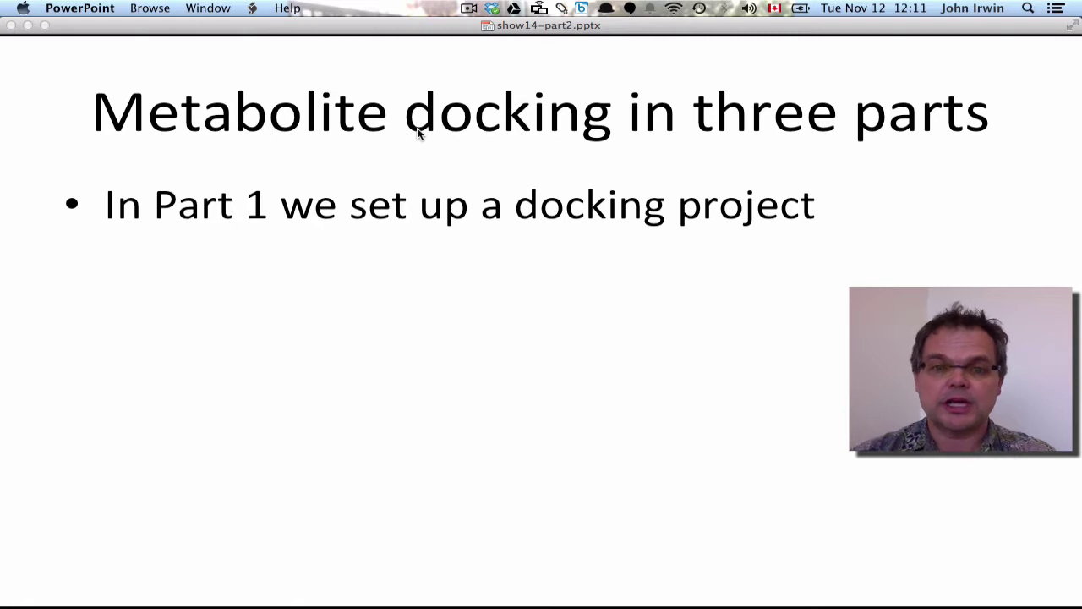
key(Right)
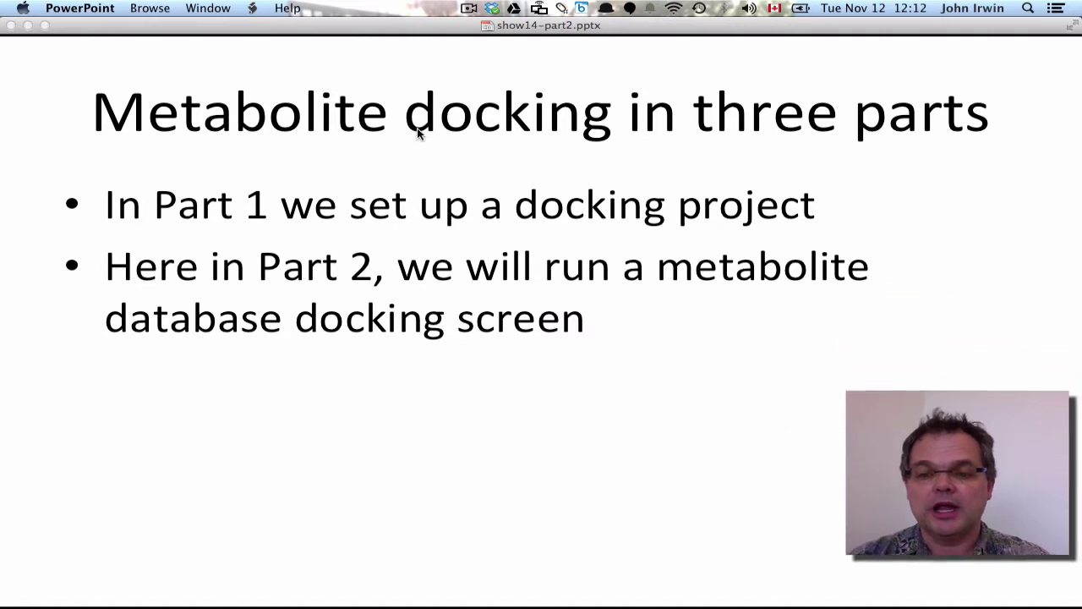
key(Right)
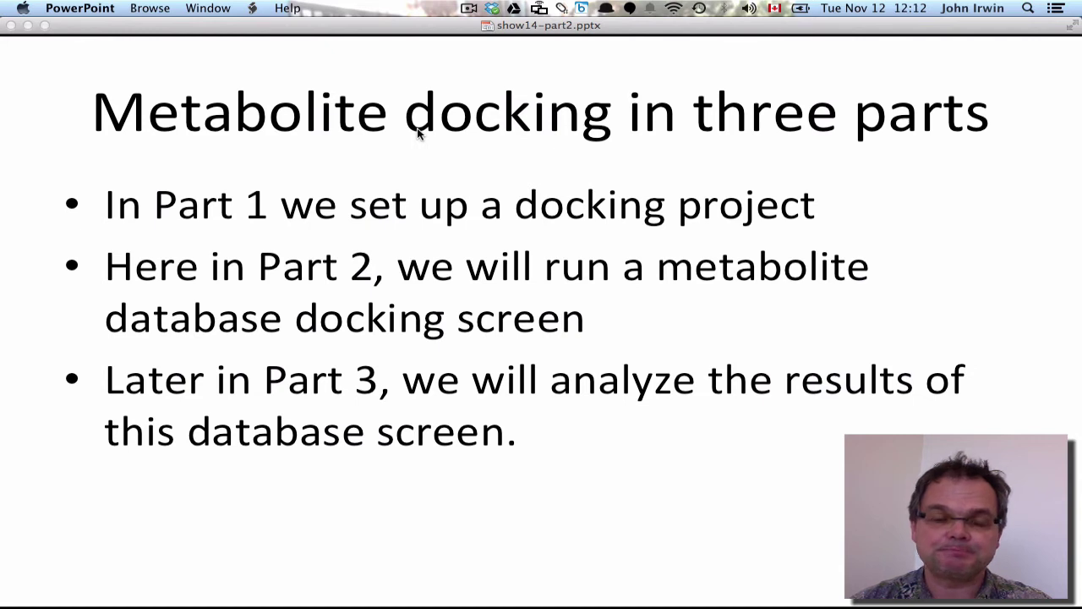
key(Right)
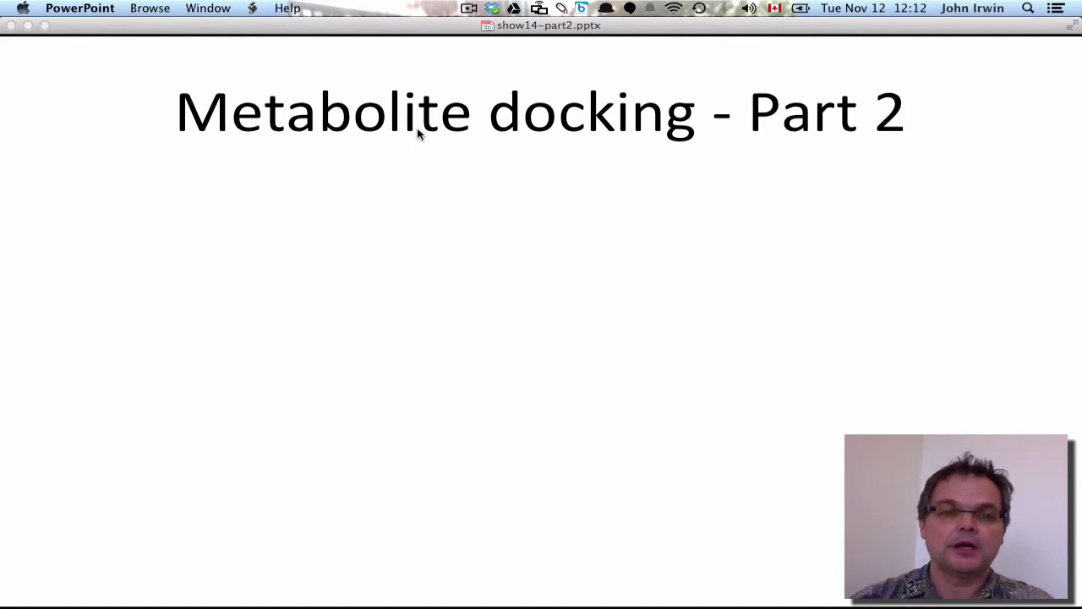
key(Right)
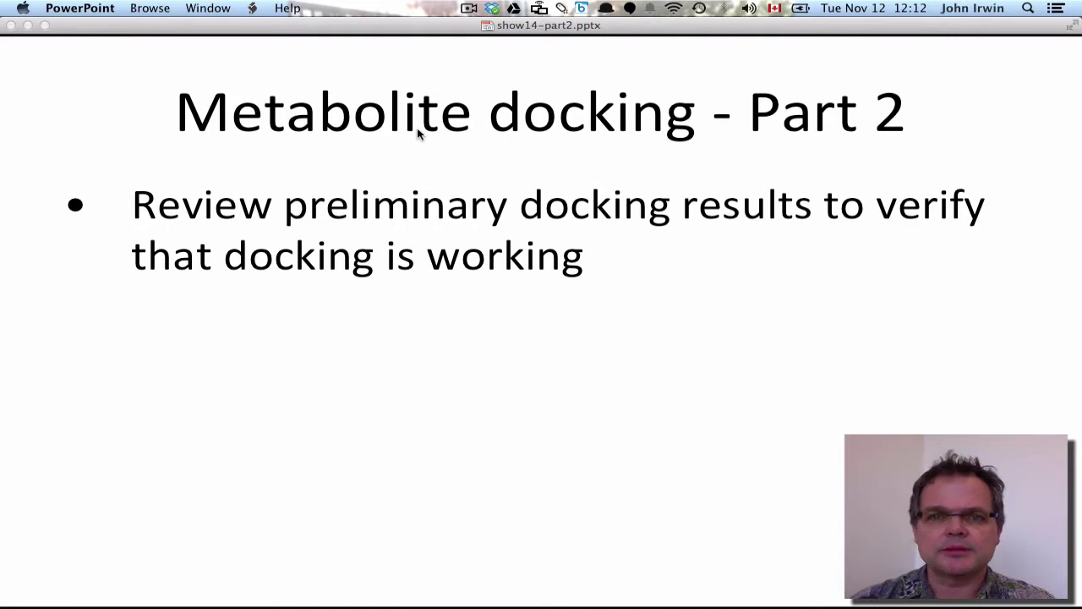
key(Right)
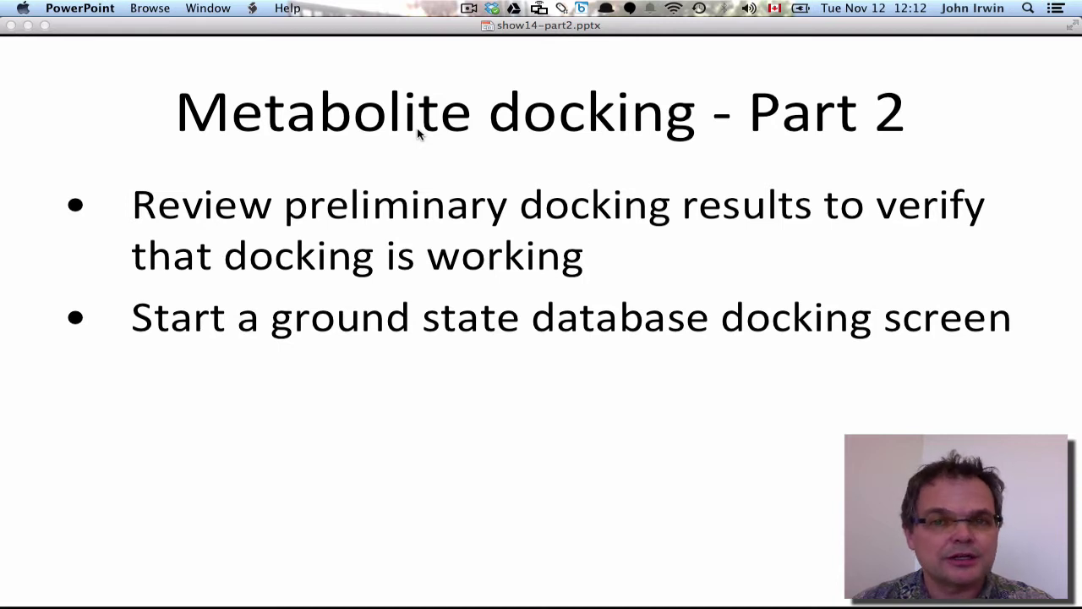
key(Right)
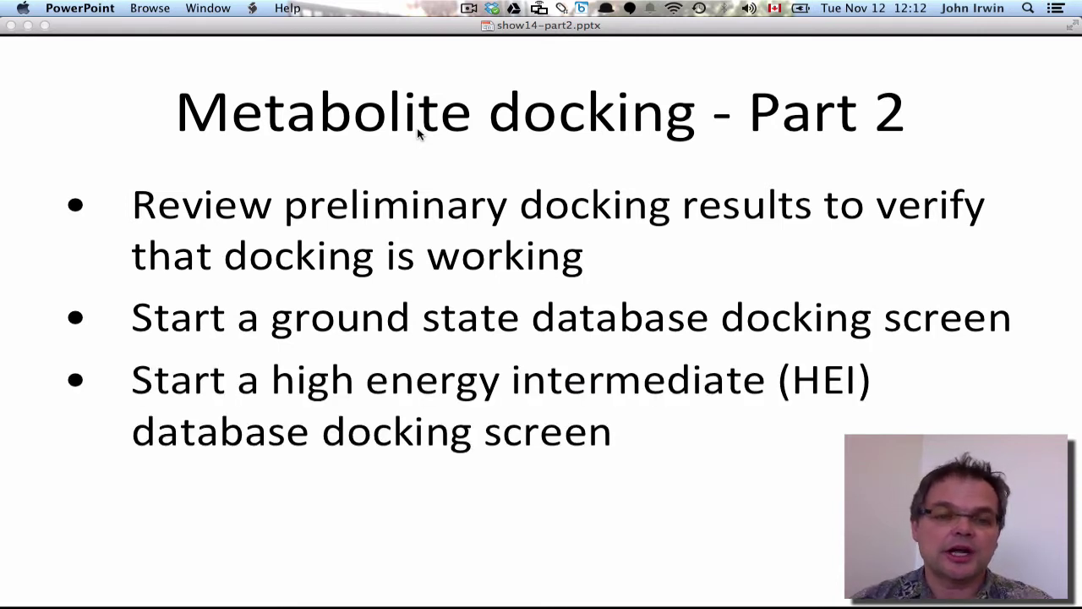
key(Right)
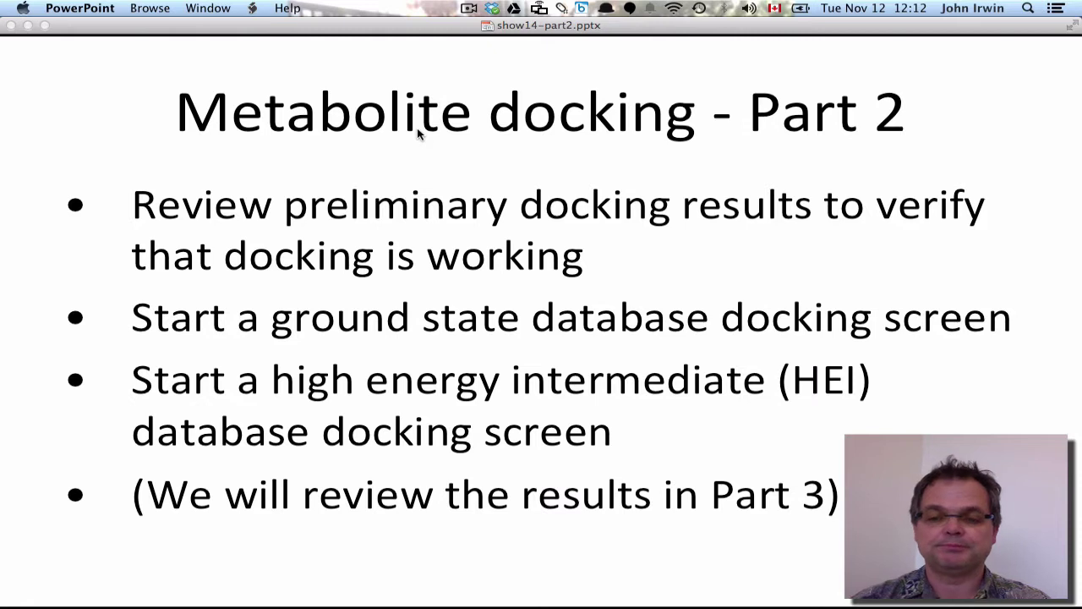
key(Right)
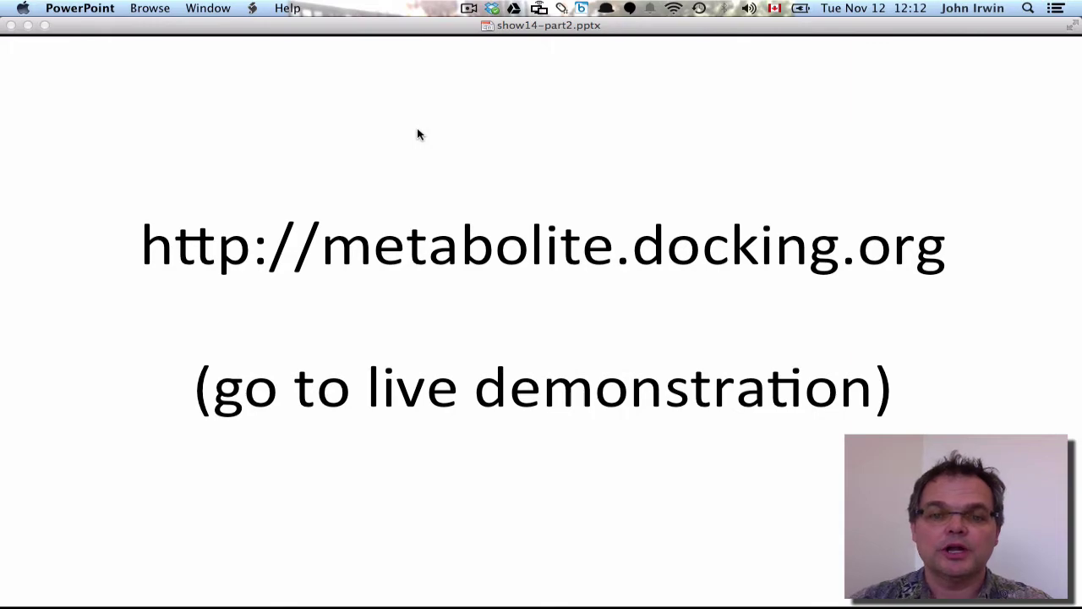
Switch to Chrome and query docking job 70788 on the Metabolite Docker site.
key(ctrl+Right)
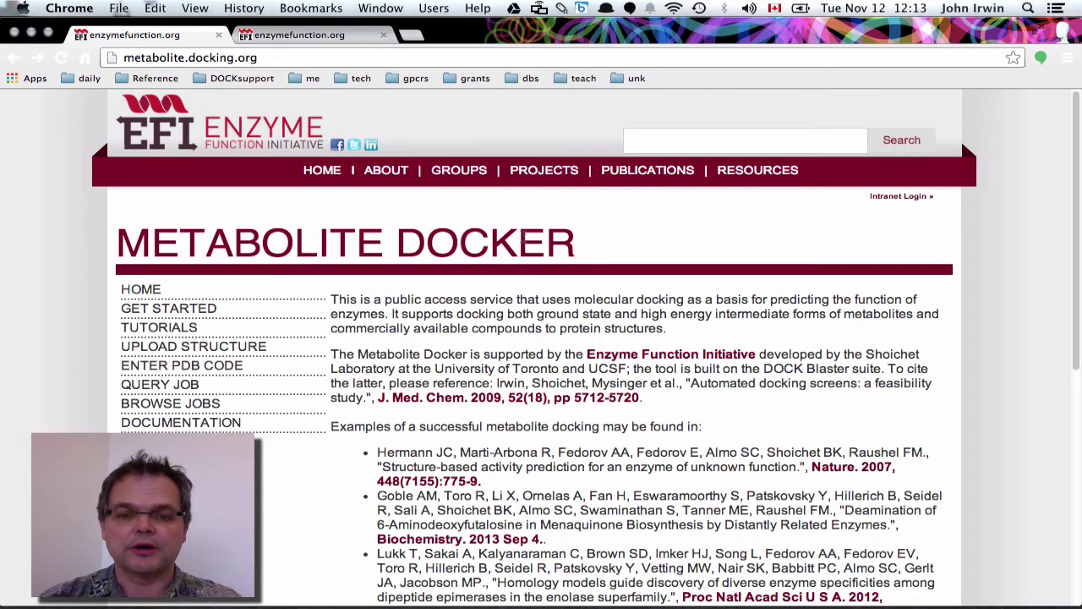
scroll(524, 241, down, 8)
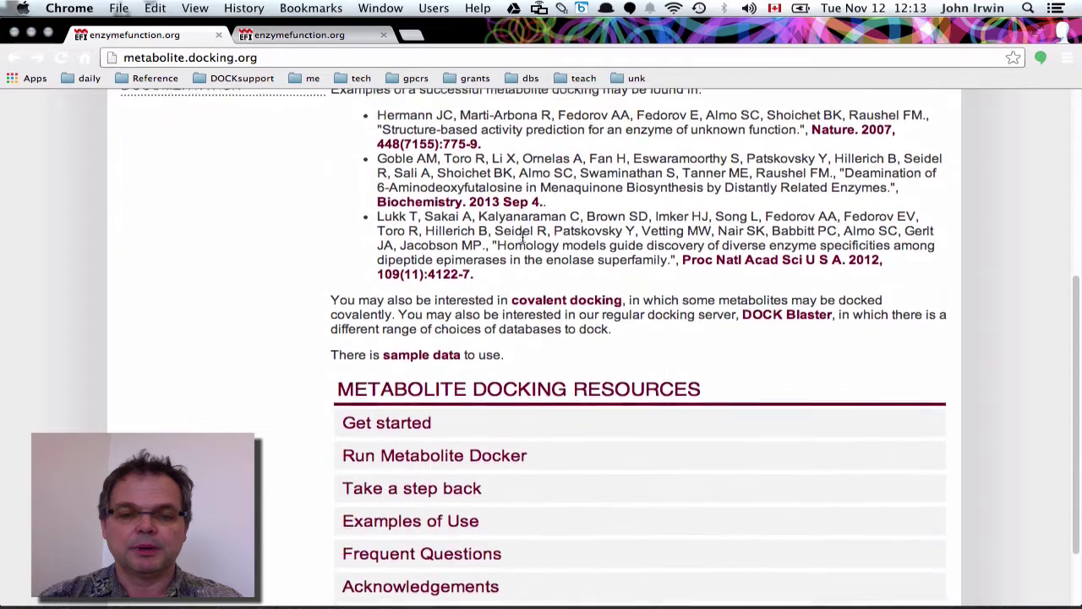
scroll(524, 241, up, 7)
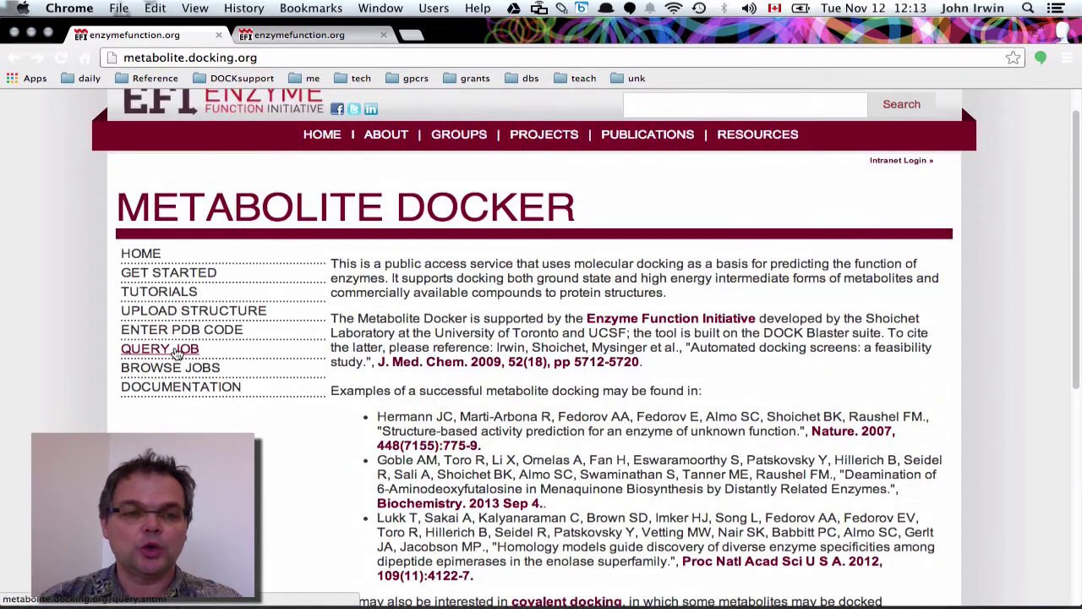
click(176, 353)
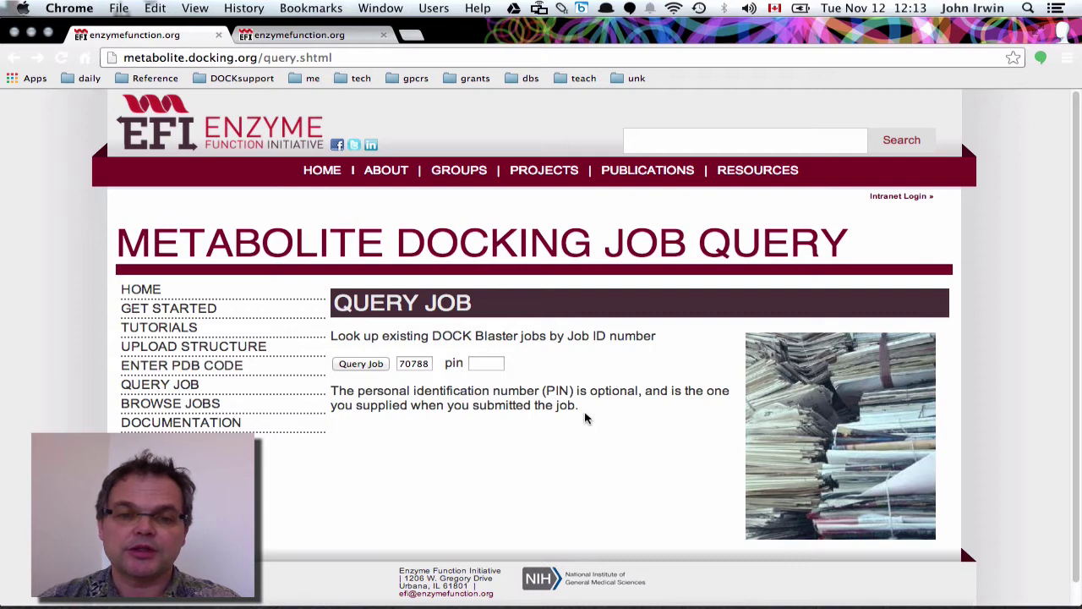
click(364, 362)
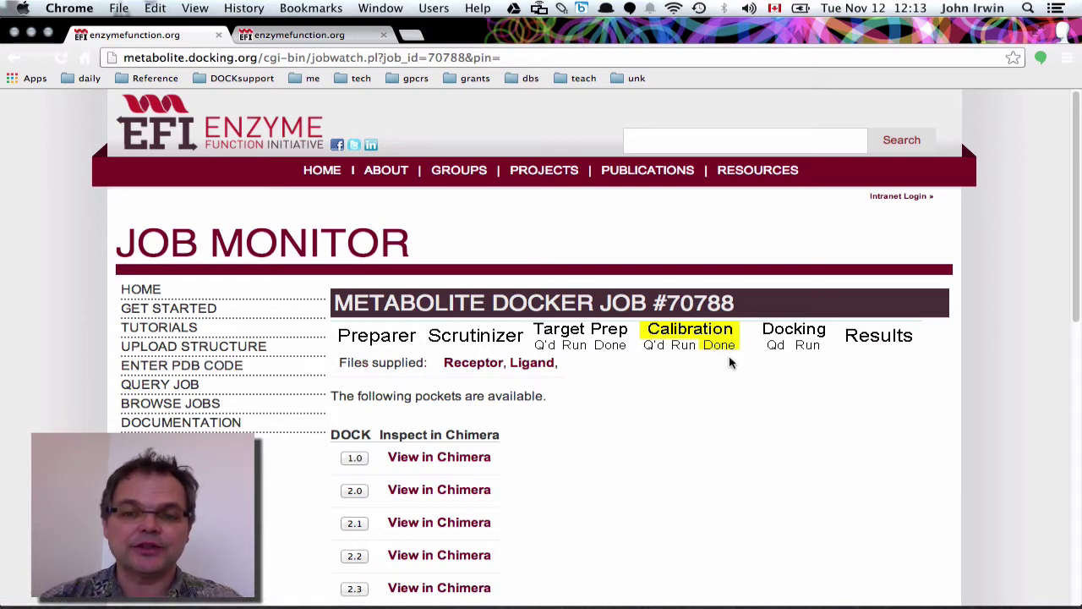
Review the job's calibration status and available pockets, and open pocket 2.0 in UCSF Chimera.
scroll(732, 362, down, 5)
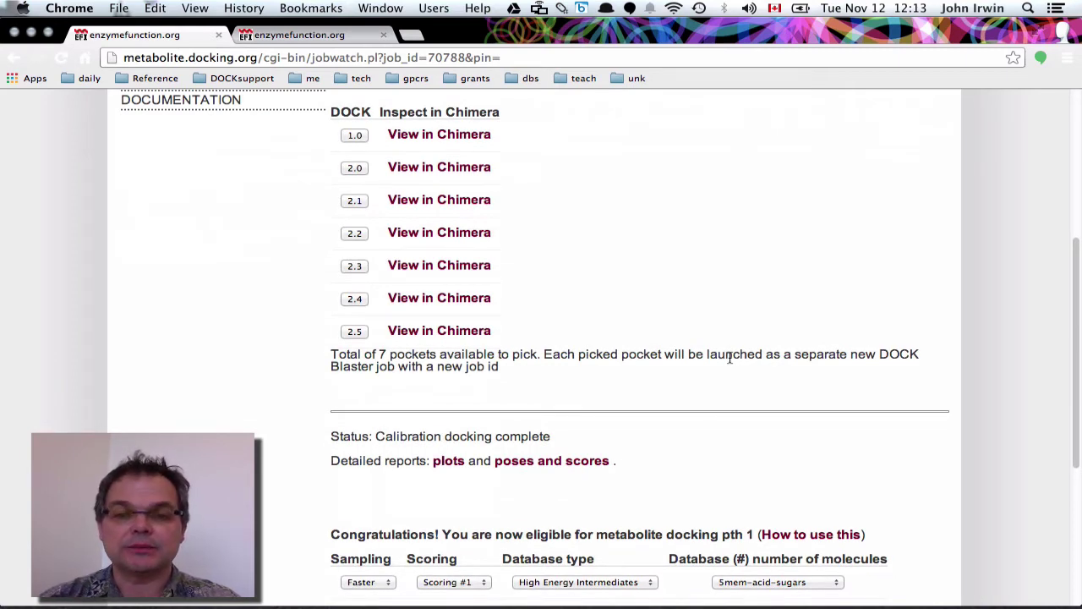
scroll(730, 358, down, 4)
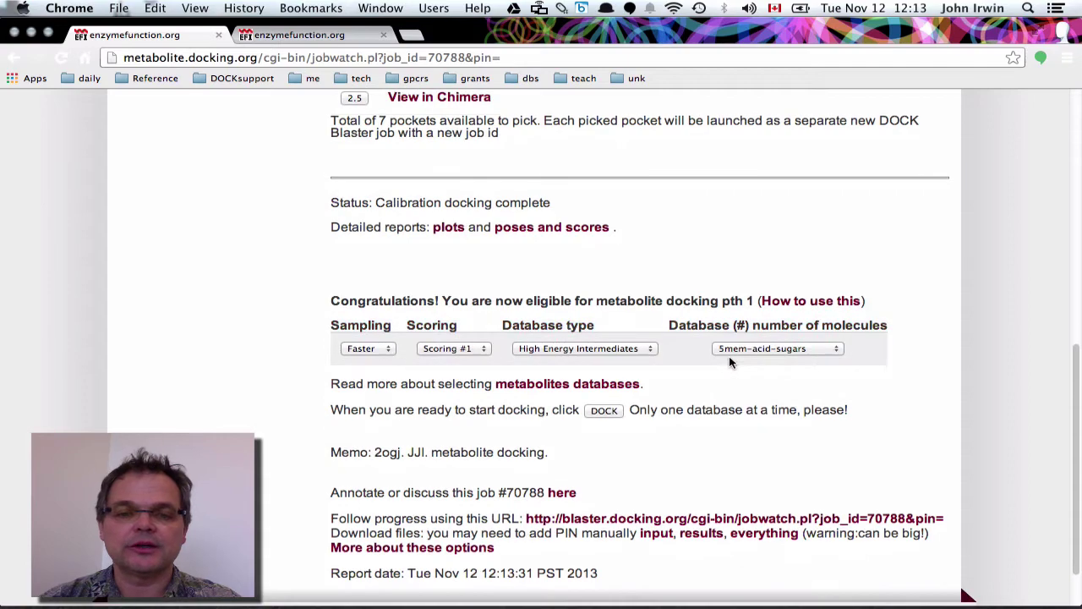
scroll(731, 362, up, 10)
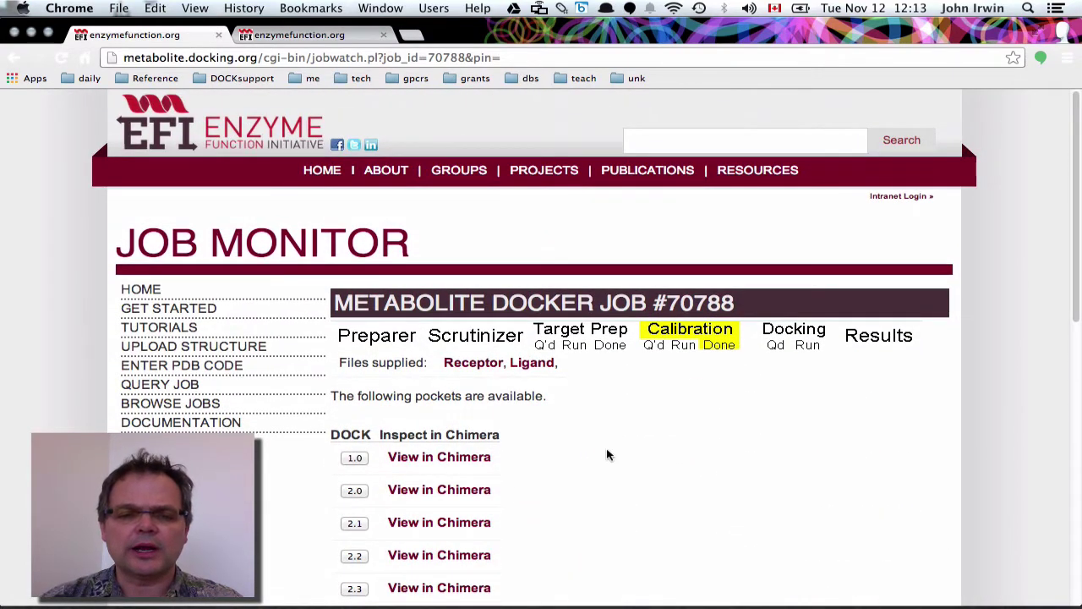
scroll(519, 479, down, 3)
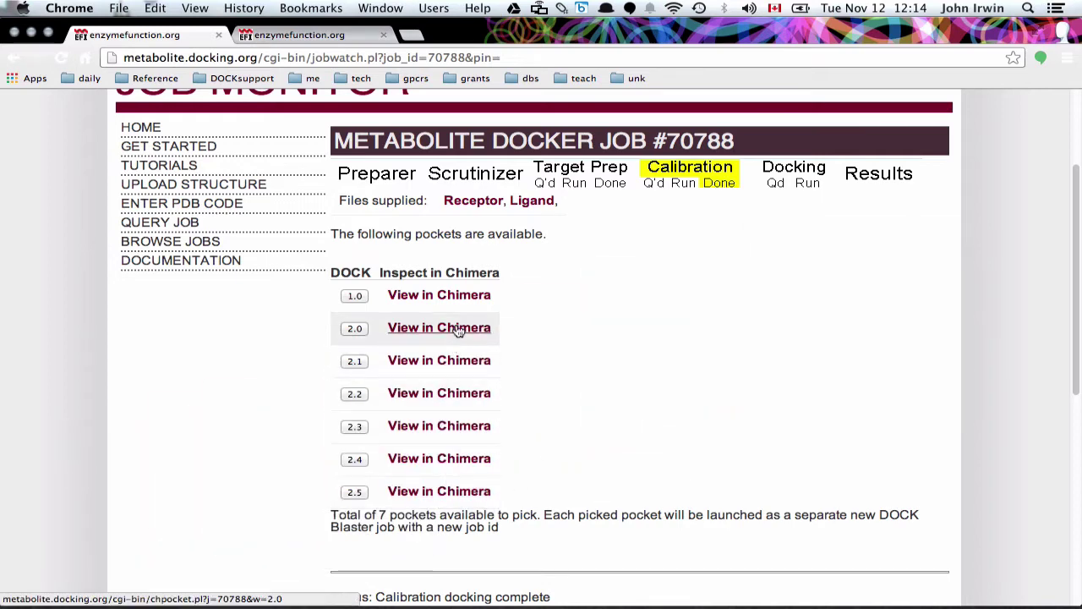
click(458, 328)
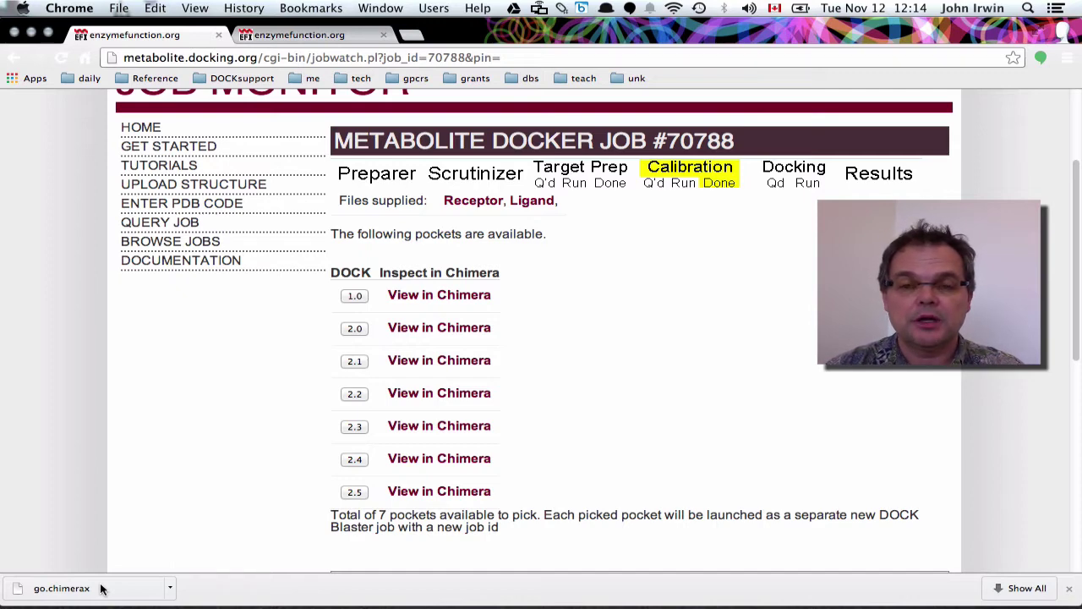
click(100, 588)
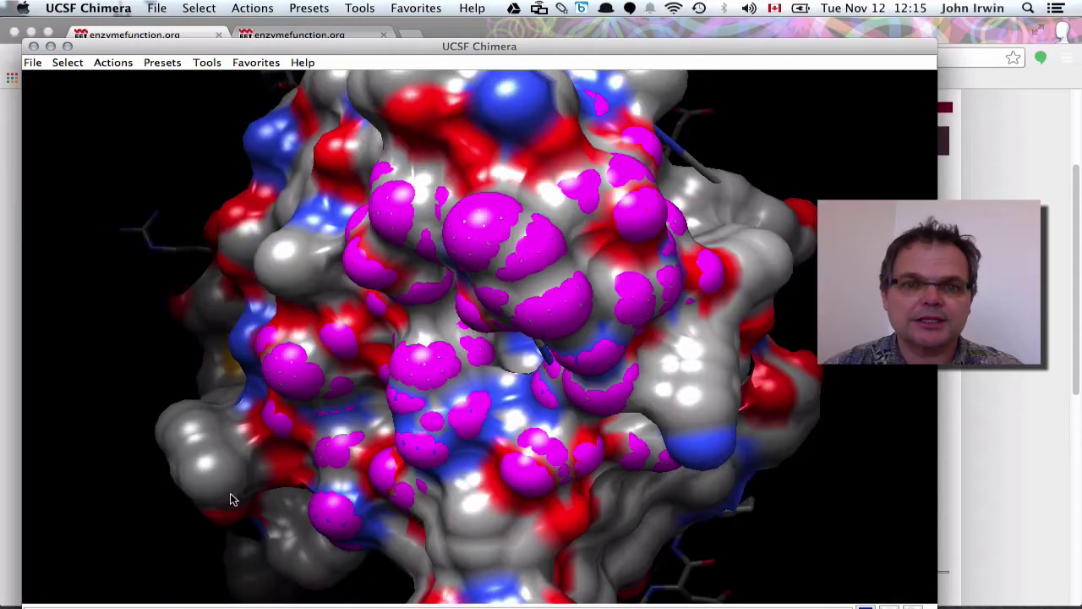
Rotate the protein surface to examine the magenta-marked binding pocket from several angles, and minimize Chimera to return to the job monitor.
drag(218, 497, 508, 309)
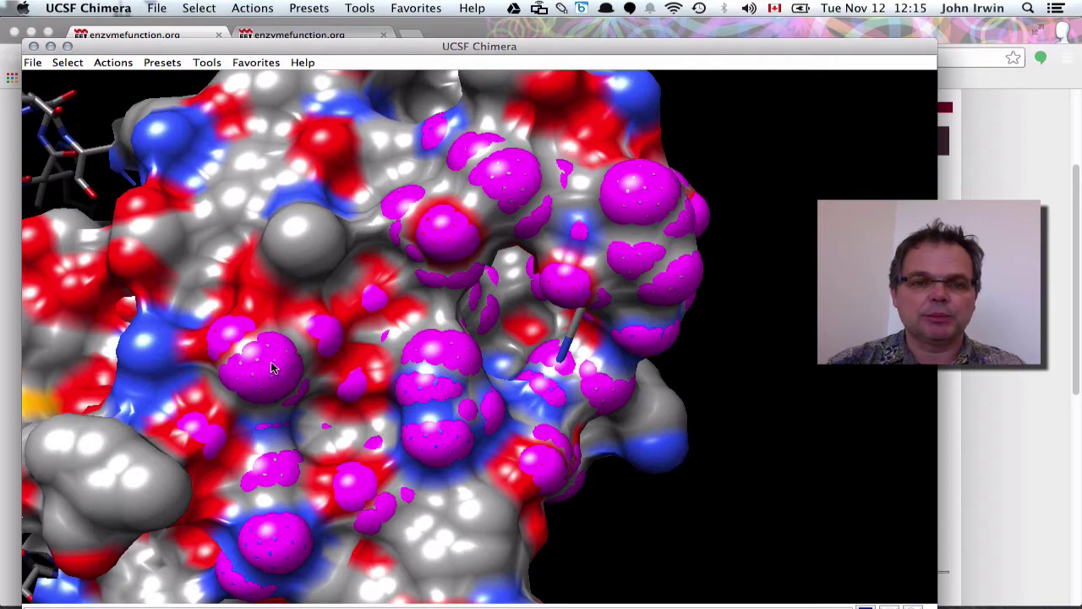
drag(545, 370, 484, 308)
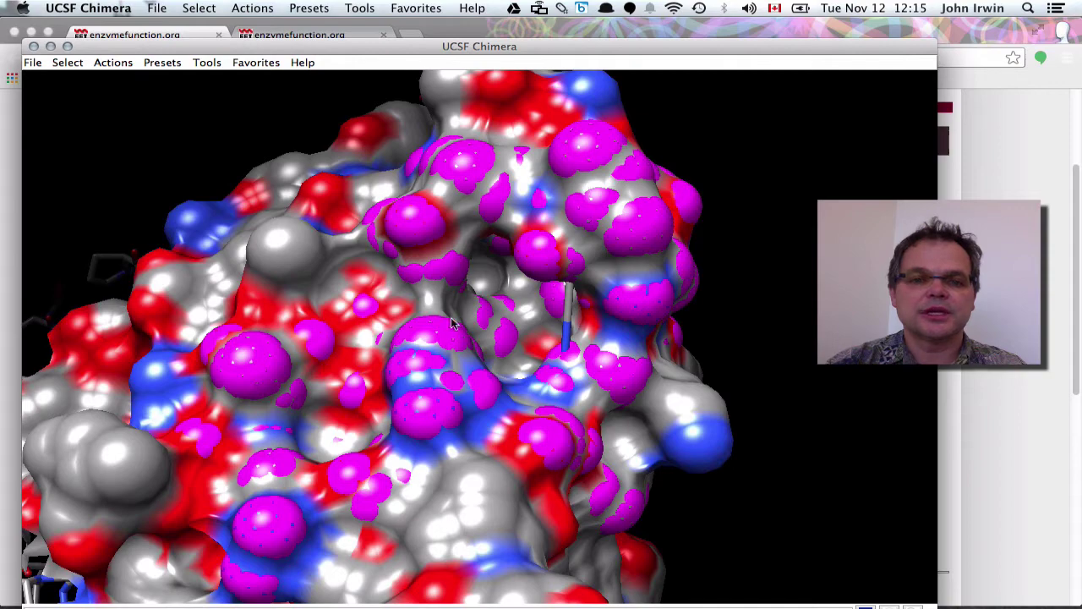
drag(476, 239, 564, 389)
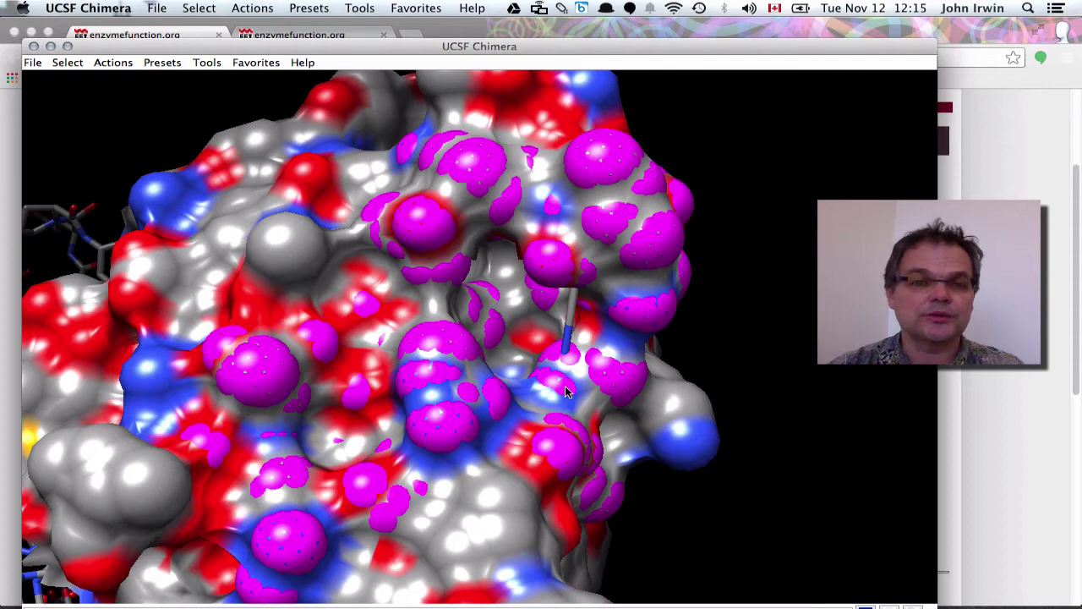
drag(469, 358, 499, 368)
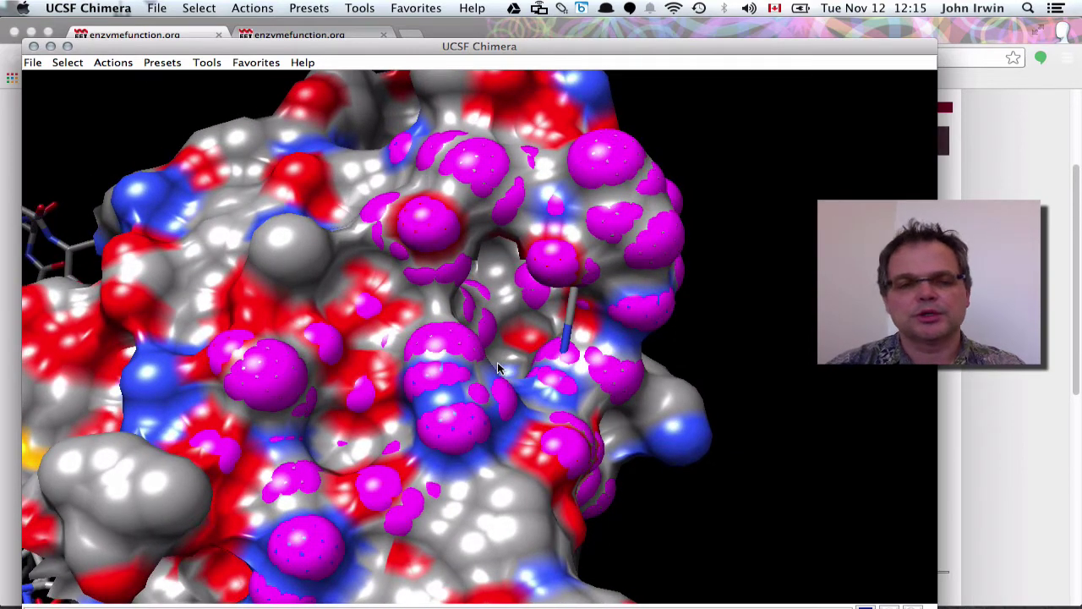
mouse_move(425, 320)
mouse_down()
mouse_move(435, 307)
mouse_move(423, 325)
mouse_up()
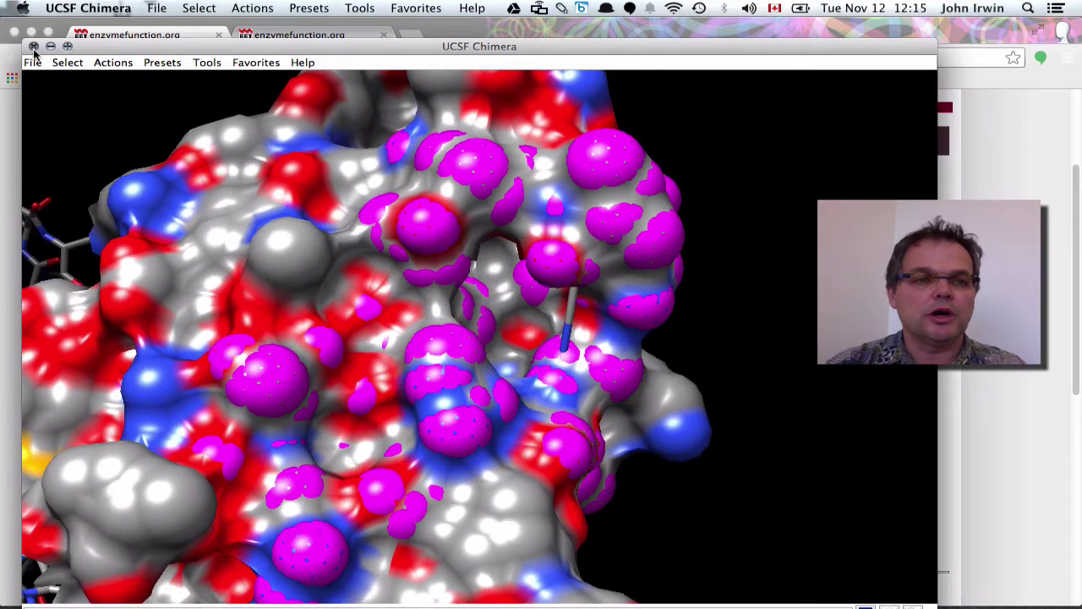
click(50, 46)
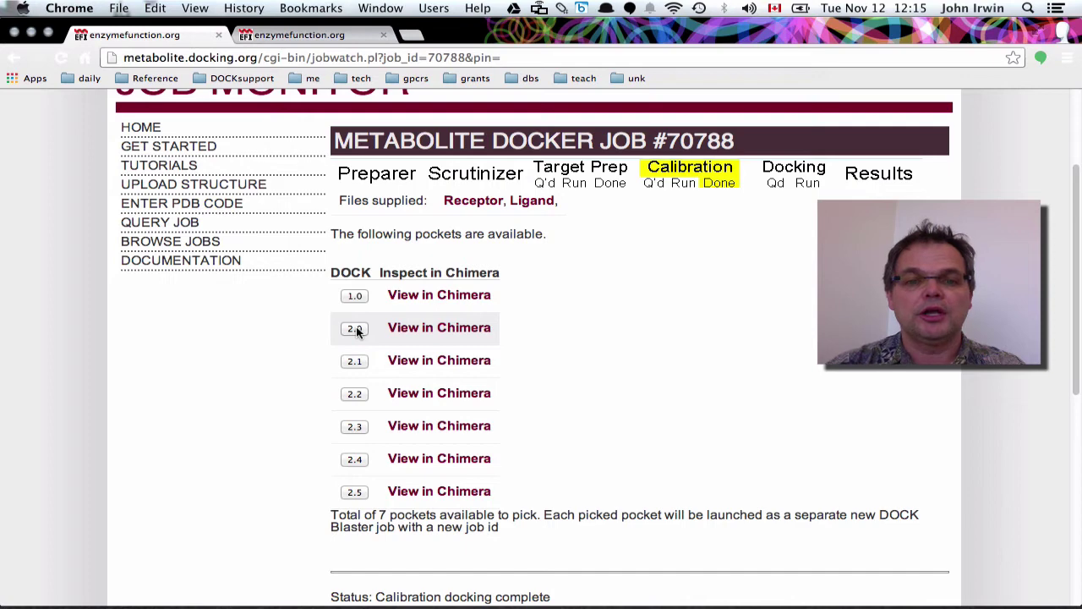
Open the calibration docking's poses and scores report and view the extrema hits for Faster/Scoring #1.
scroll(575, 377, down, 3)
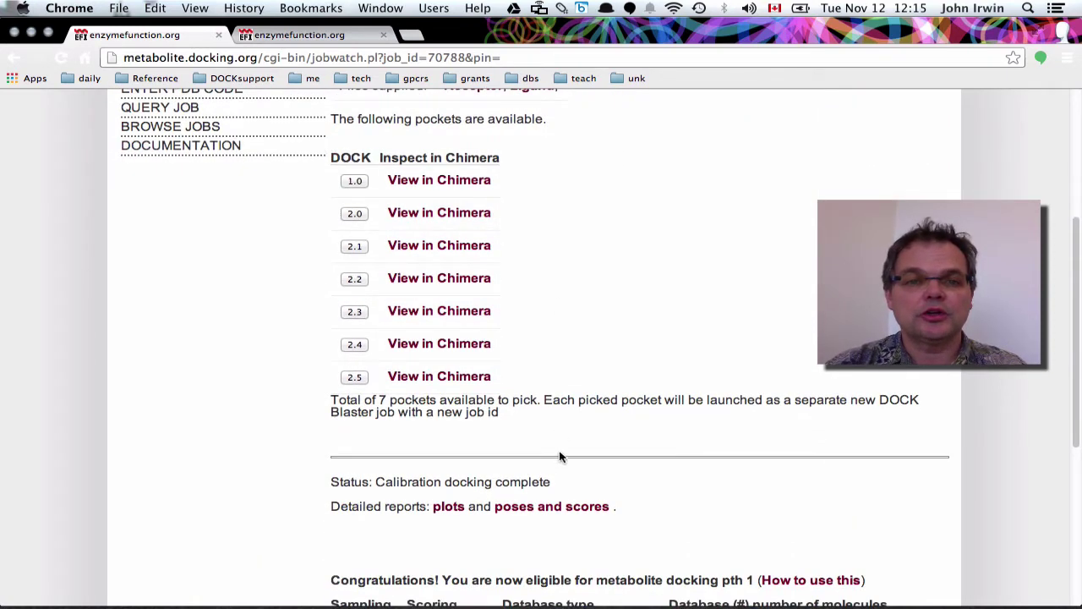
scroll(567, 406, down, 5)
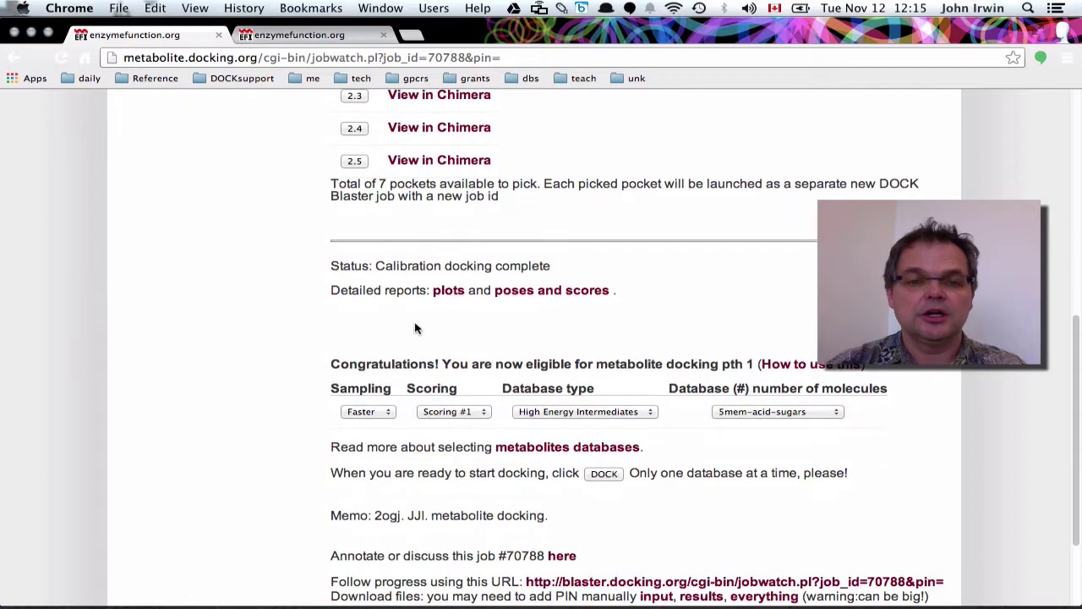
drag(396, 265, 559, 265)
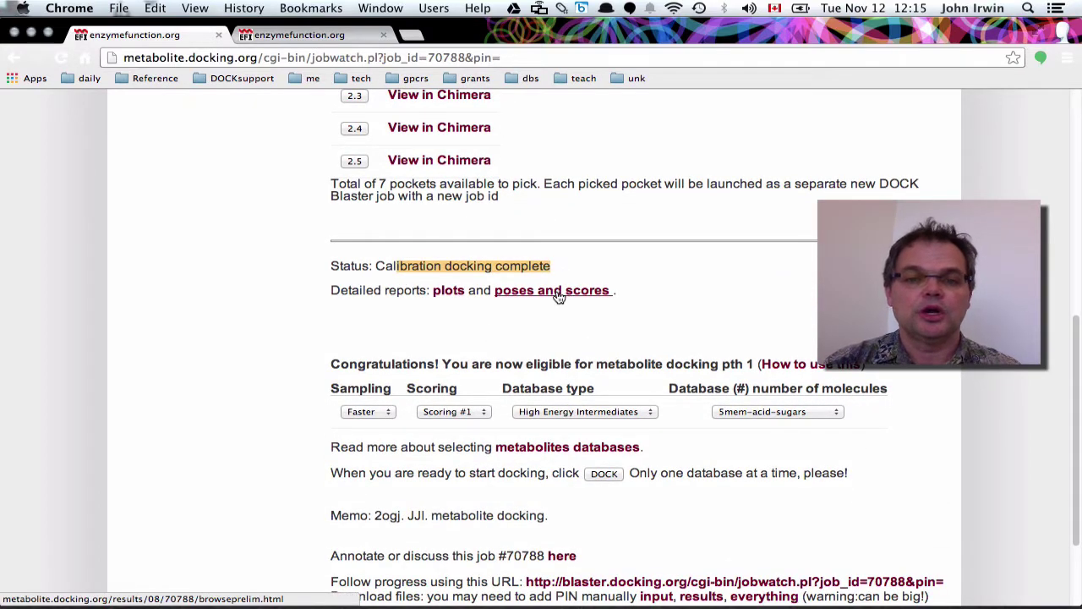
click(559, 291)
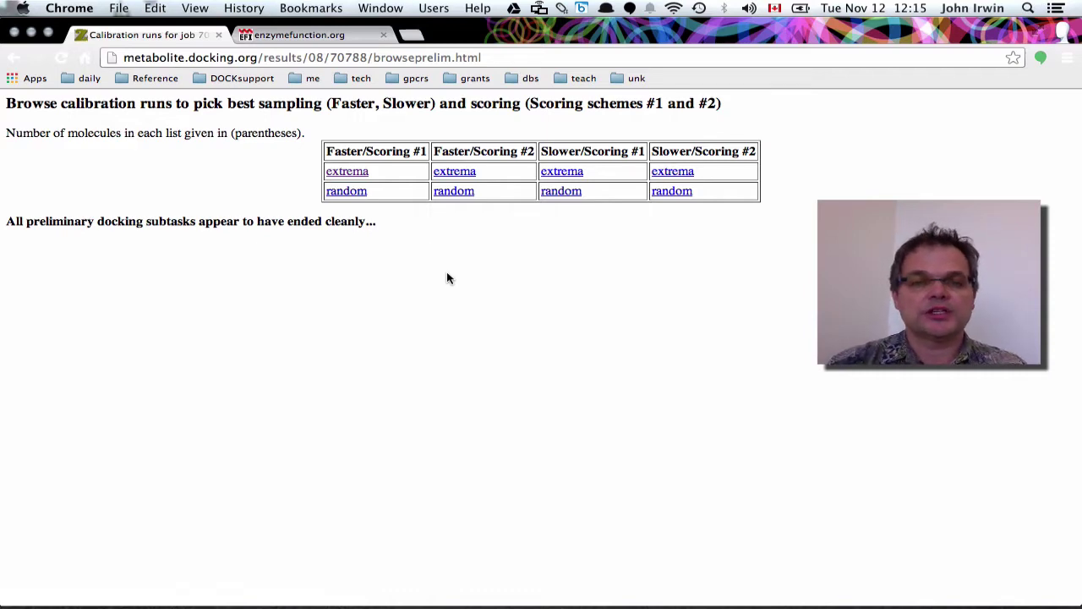
click(361, 178)
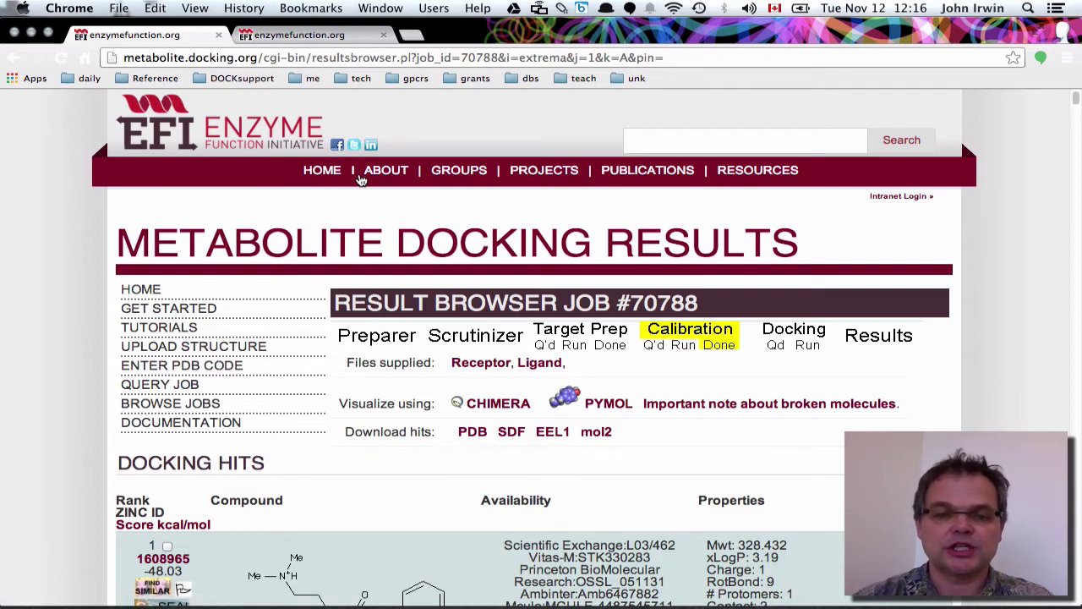
scroll(331, 287, down, 3)
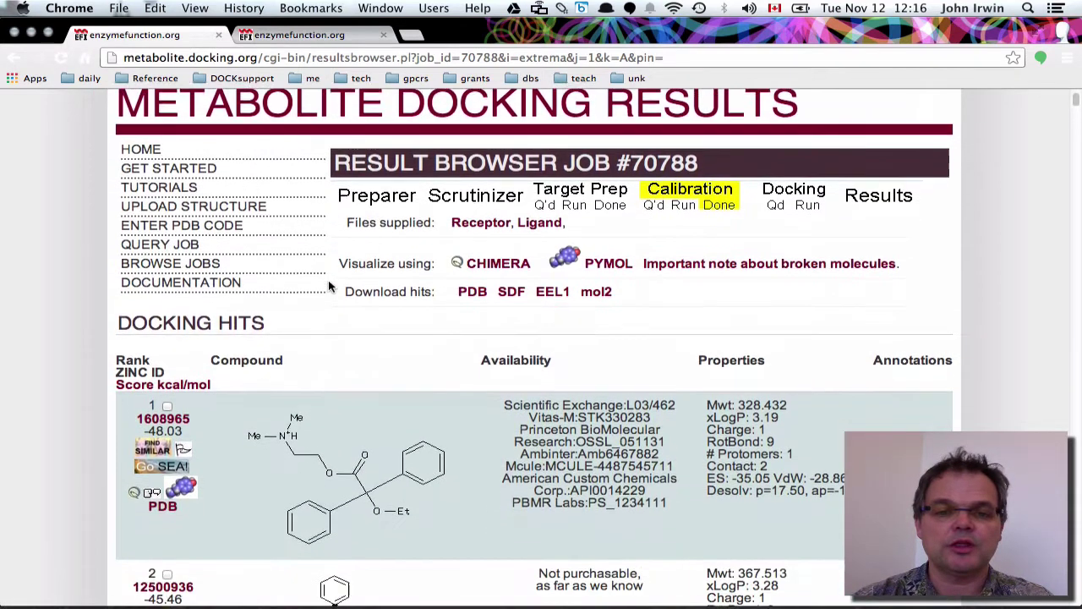
Review the ranked Faster/Scoring #1 docking hits, comparing their structures, scores, availability and properties, and return to the start of the results page.
scroll(330, 288, down, 1)
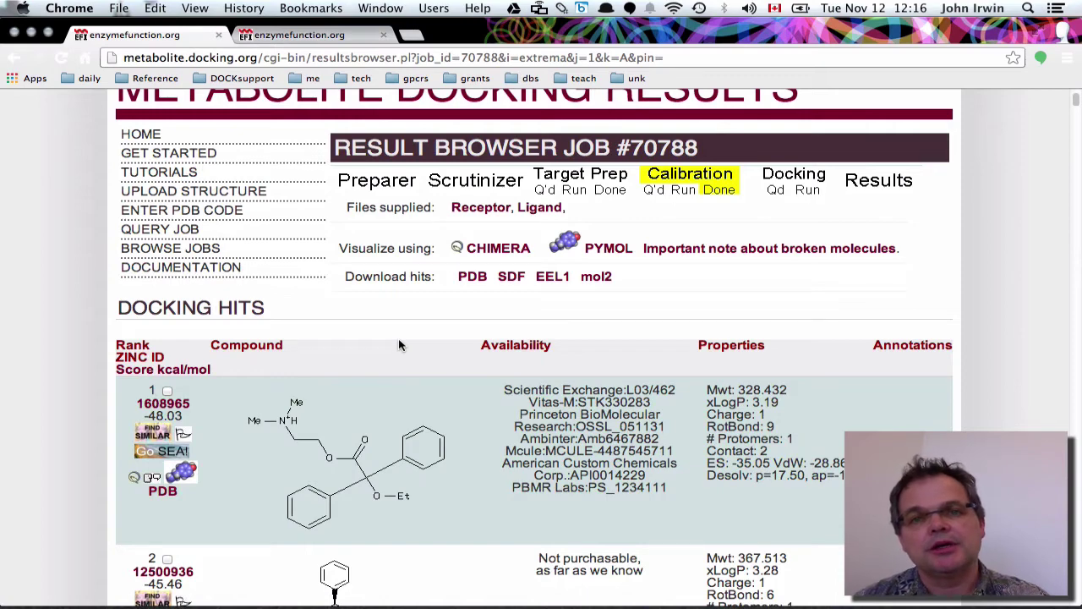
scroll(401, 345, down, 2)
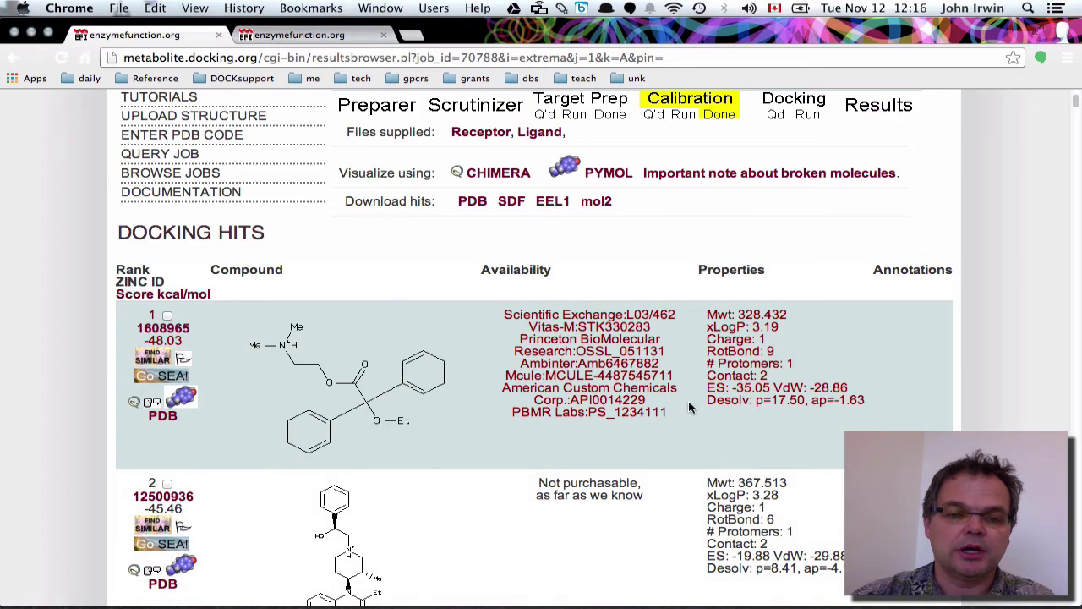
scroll(688, 401, down, 3)
scroll(689, 406, down, 15)
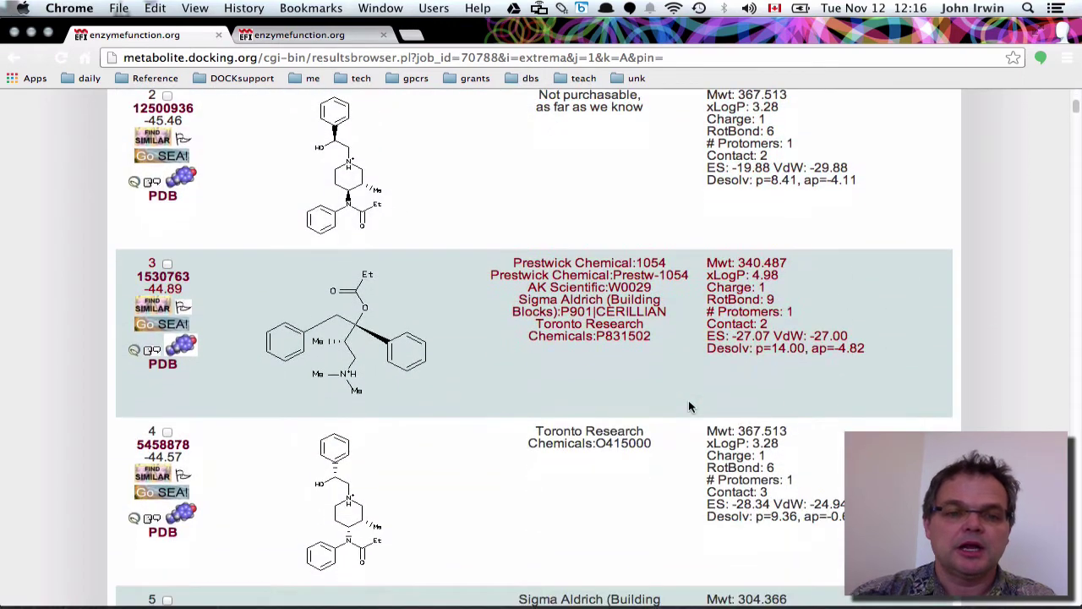
scroll(688, 407, down, 10)
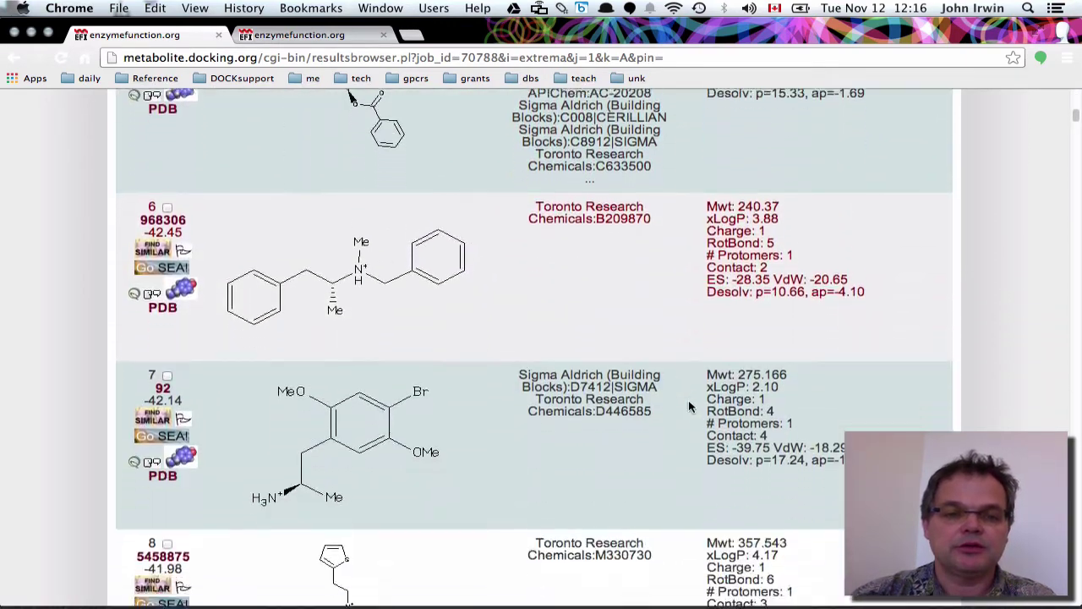
scroll(689, 407, down, 11)
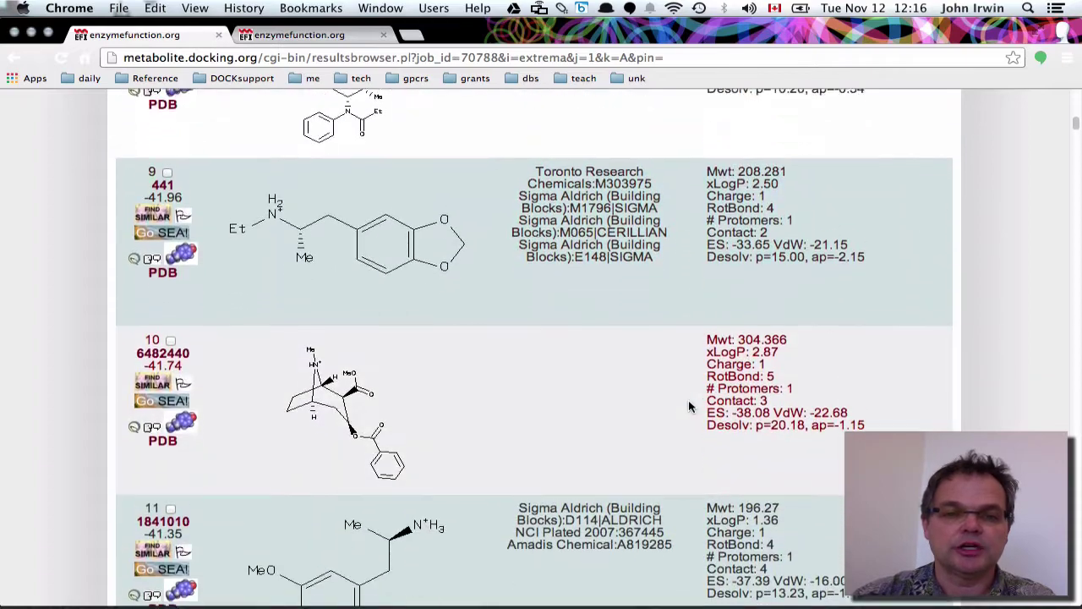
scroll(688, 407, down, 17)
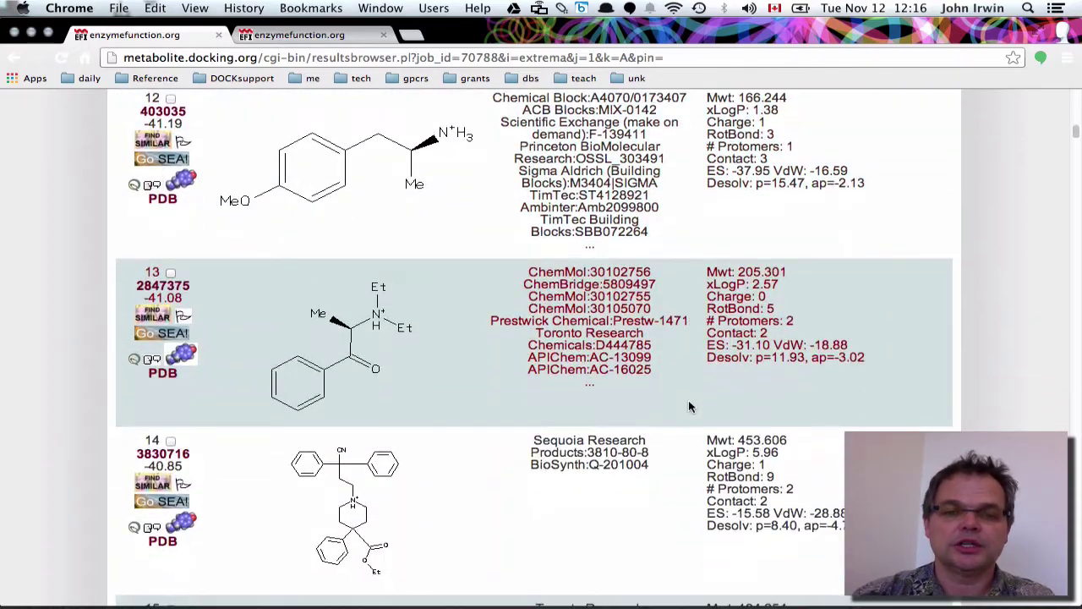
scroll(688, 407, up, 20)
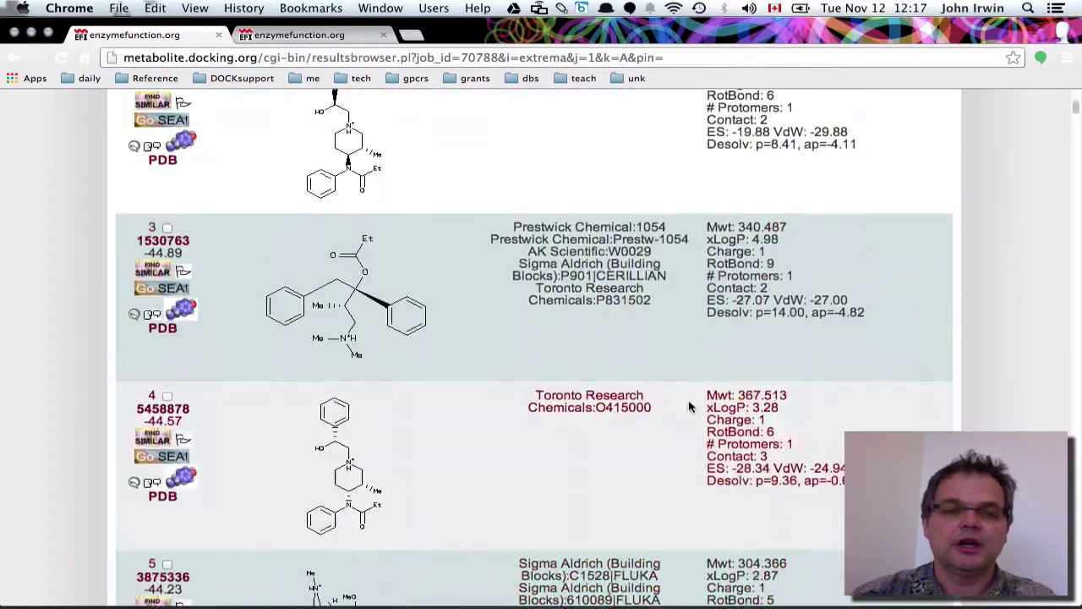
scroll(688, 407, up, 7)
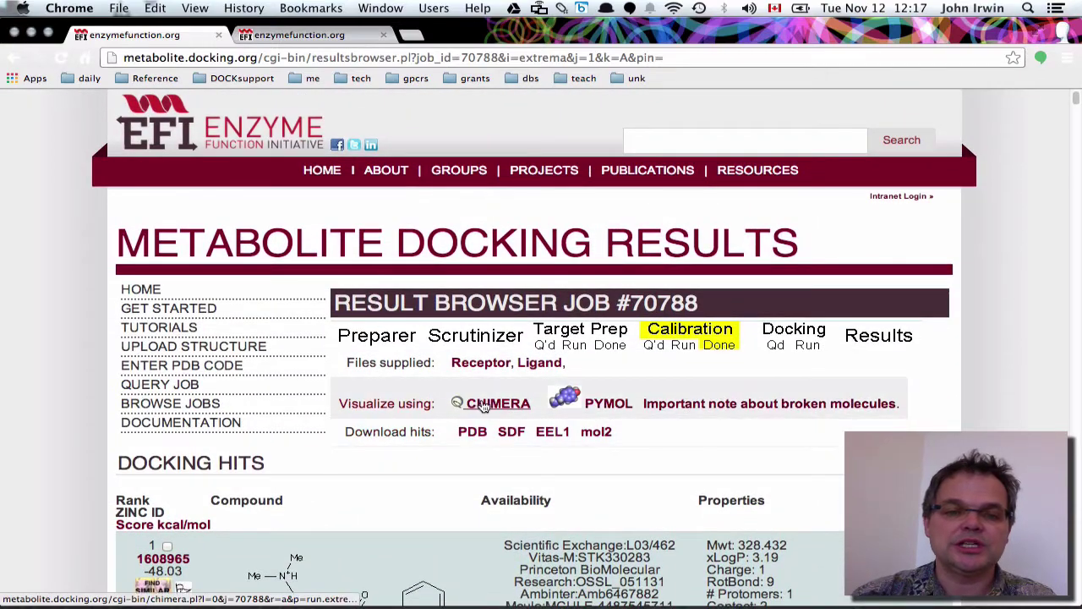
Open the Faster/Scoring #1 extrema hits in UCSF Chimera and arrange the structure and ViewDock windows side by side.
click(483, 405)
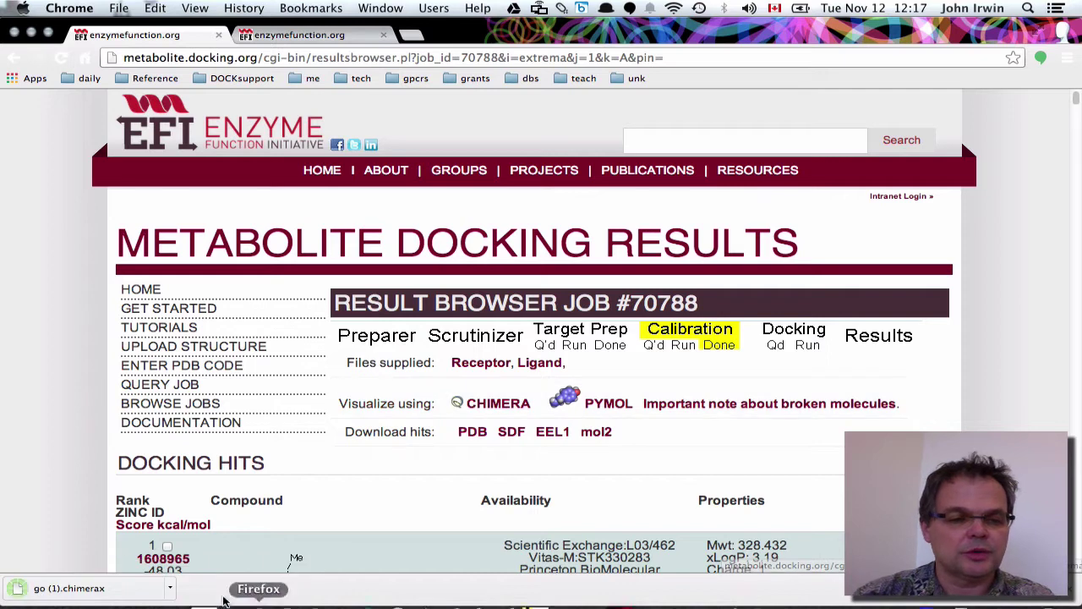
click(100, 592)
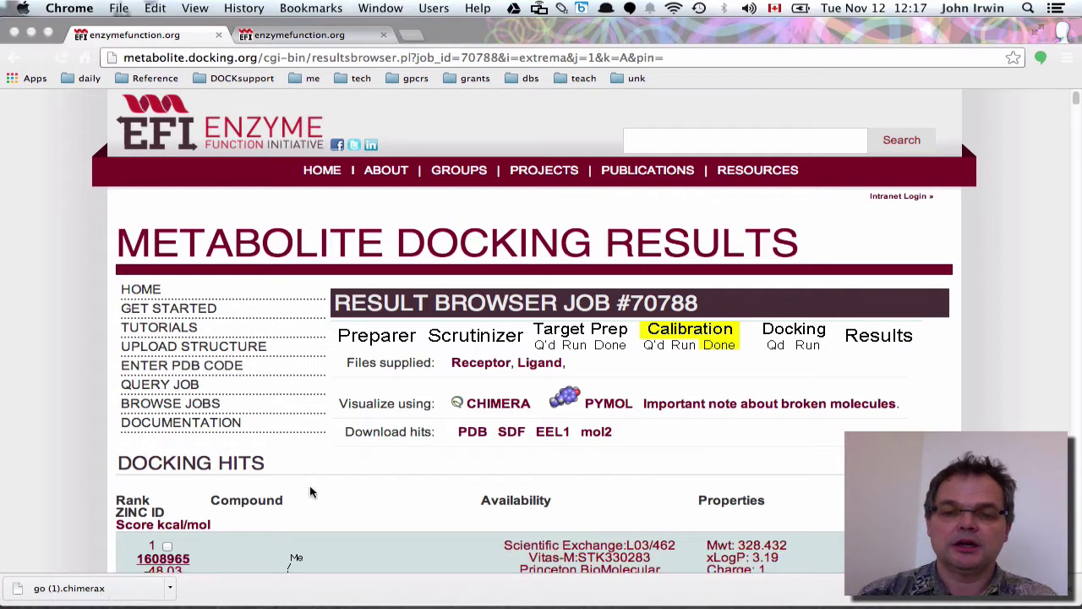
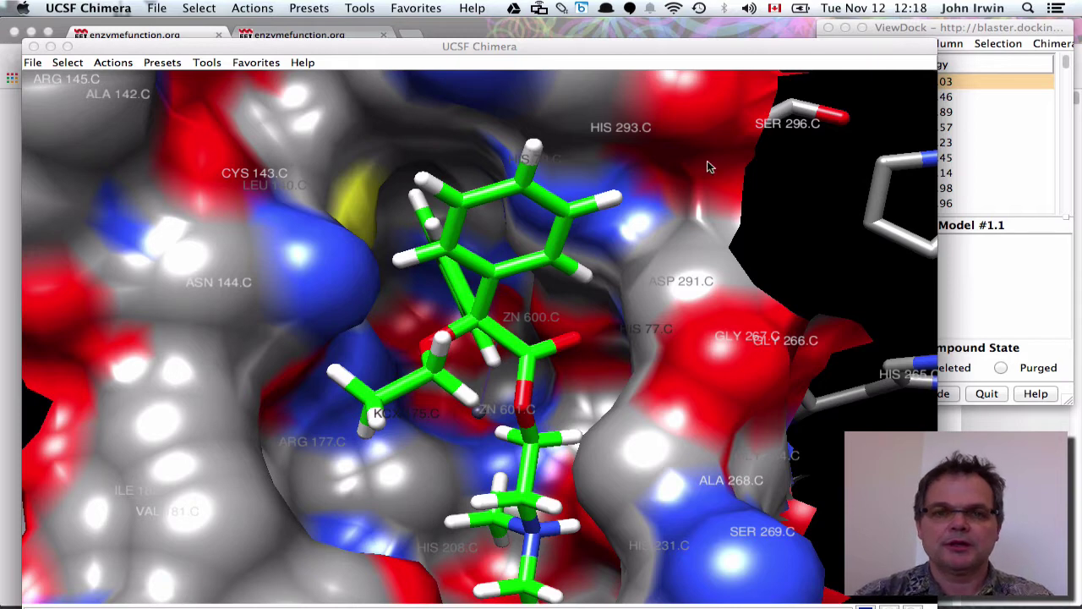
drag(612, 49, 590, 29)
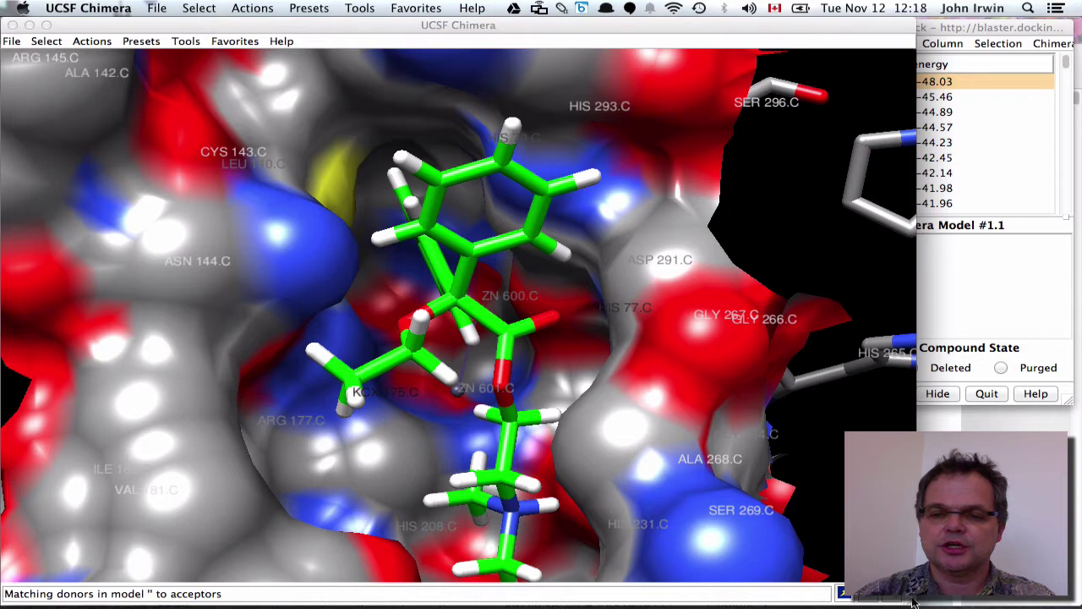
click(958, 31)
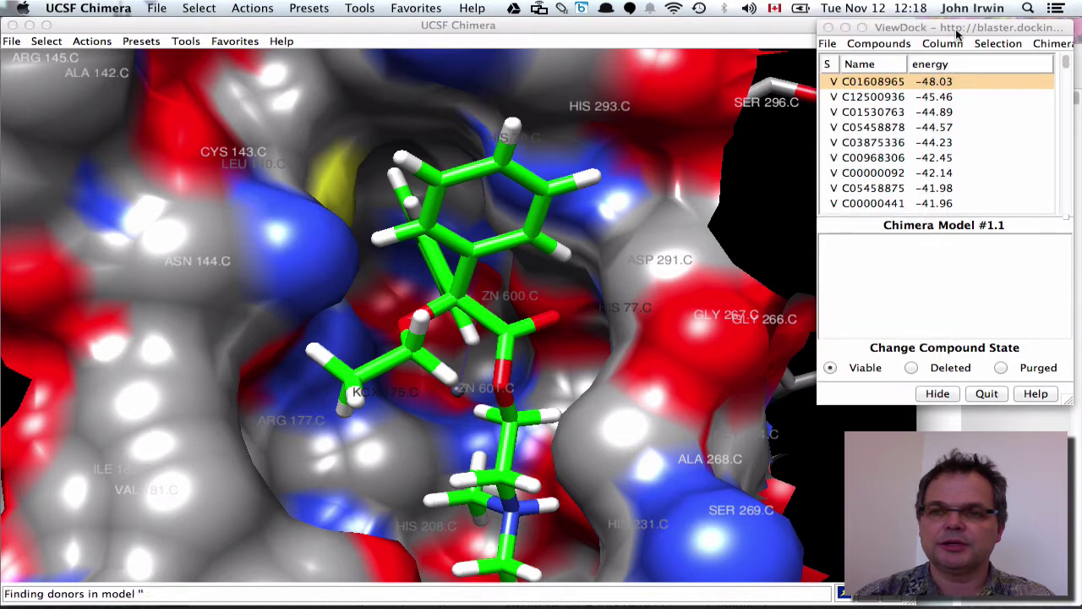
drag(958, 31, 1043, 34)
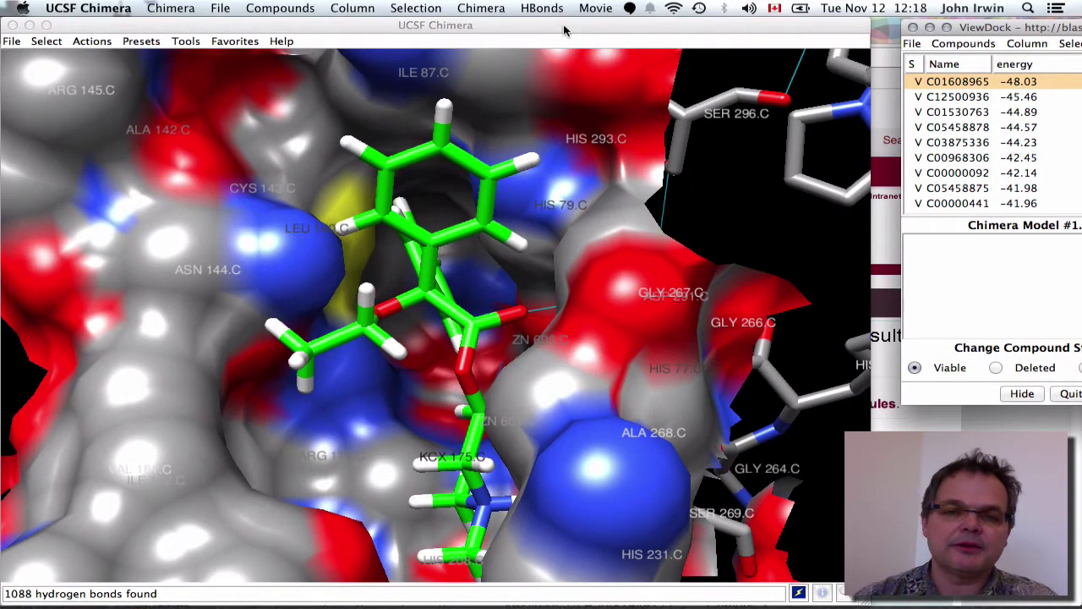
Rotate the protein surface to examine the top-ranked ligand's pose and its hydrogen bonds in the pocket from several angles.
click(459, 382)
drag(460, 382, 575, 436)
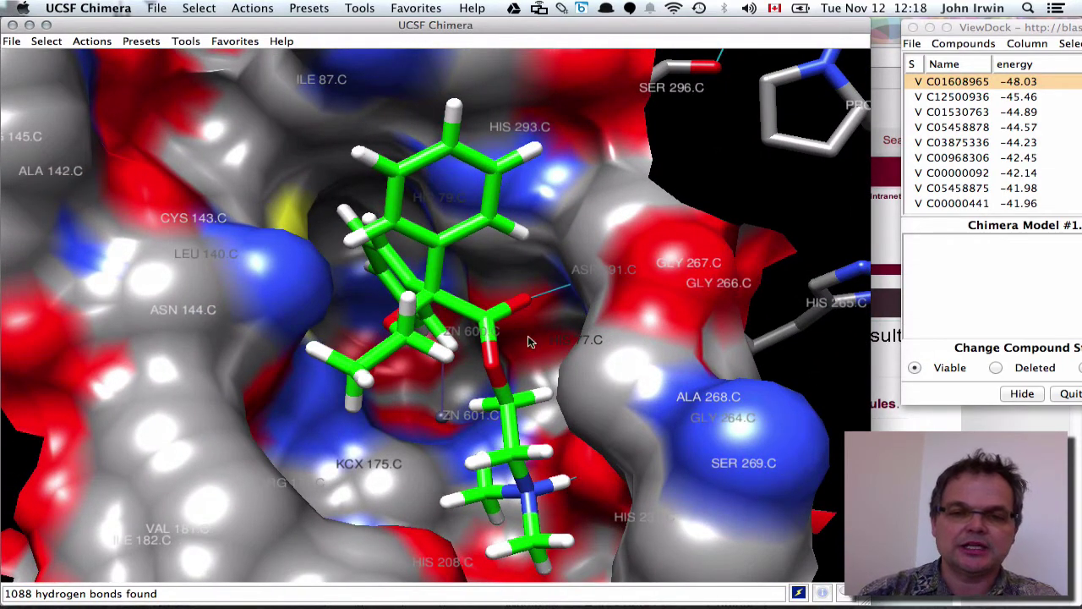
drag(663, 465, 608, 414)
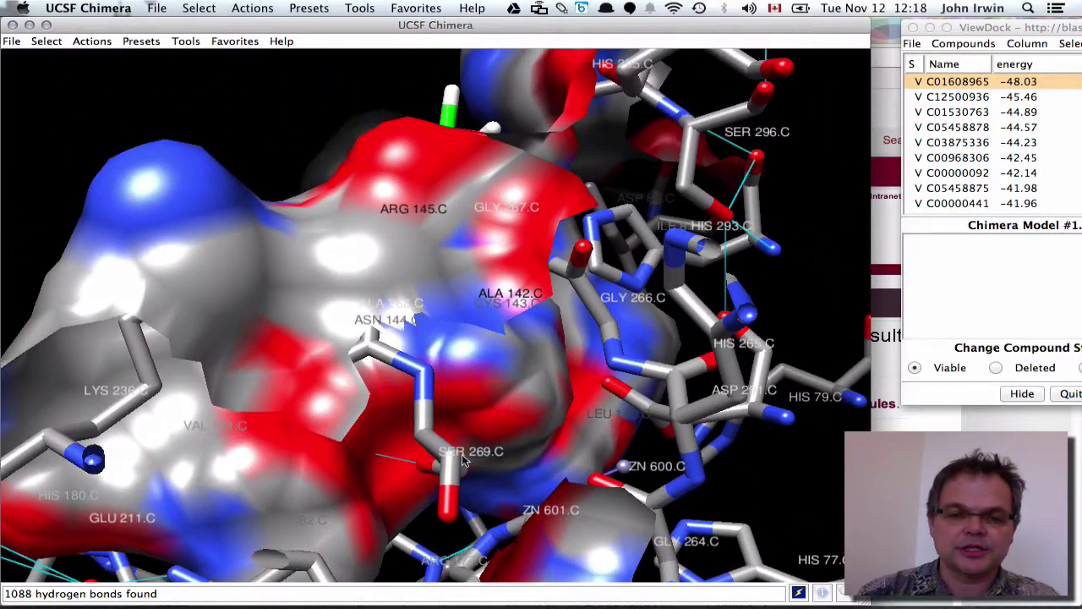
drag(466, 460, 531, 449)
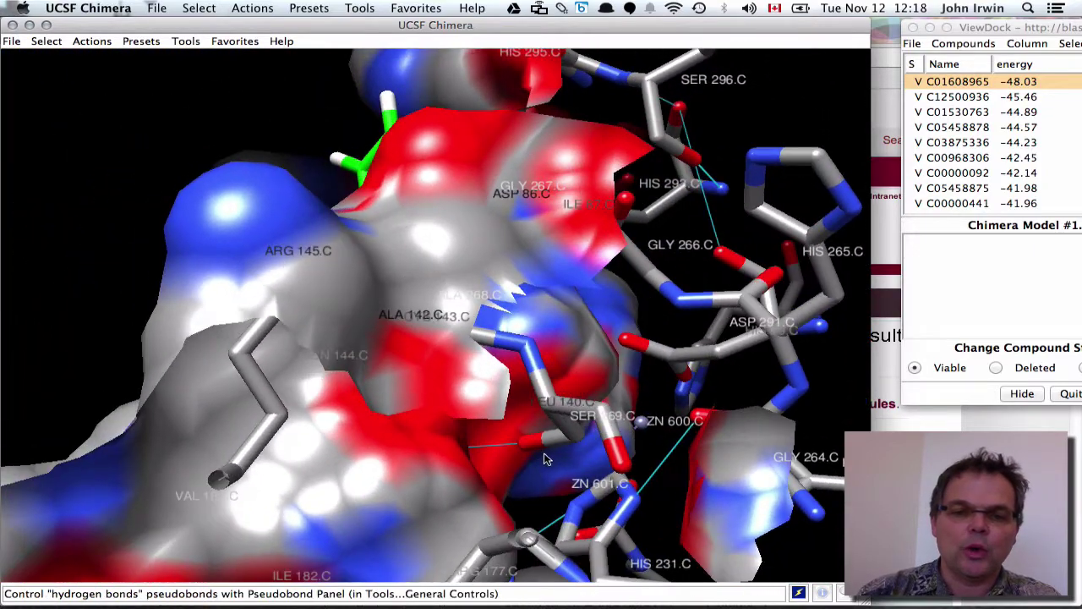
drag(381, 433, 628, 406)
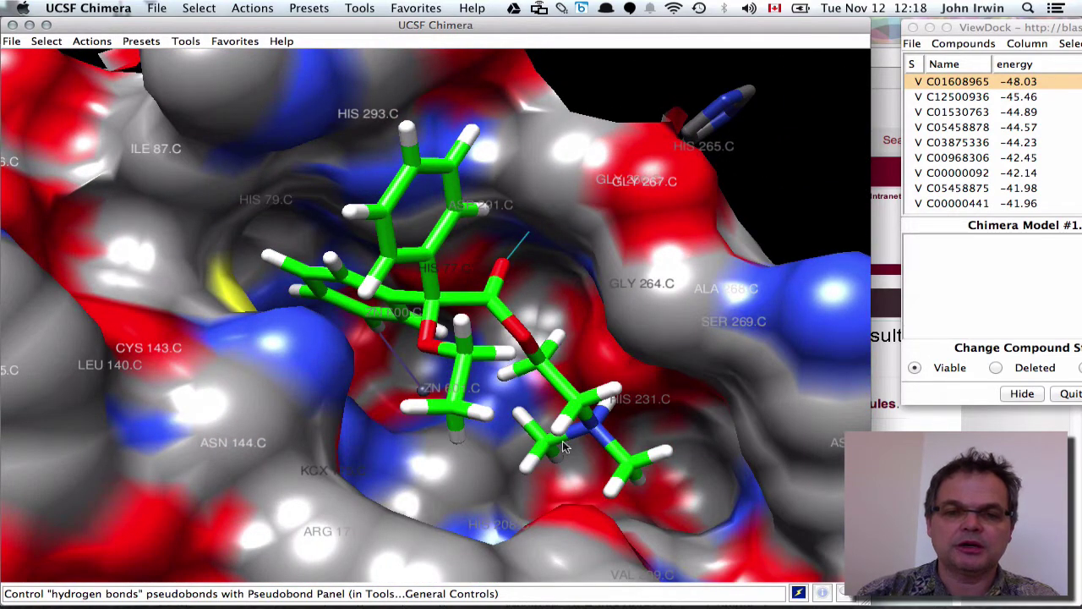
drag(378, 355, 492, 262)
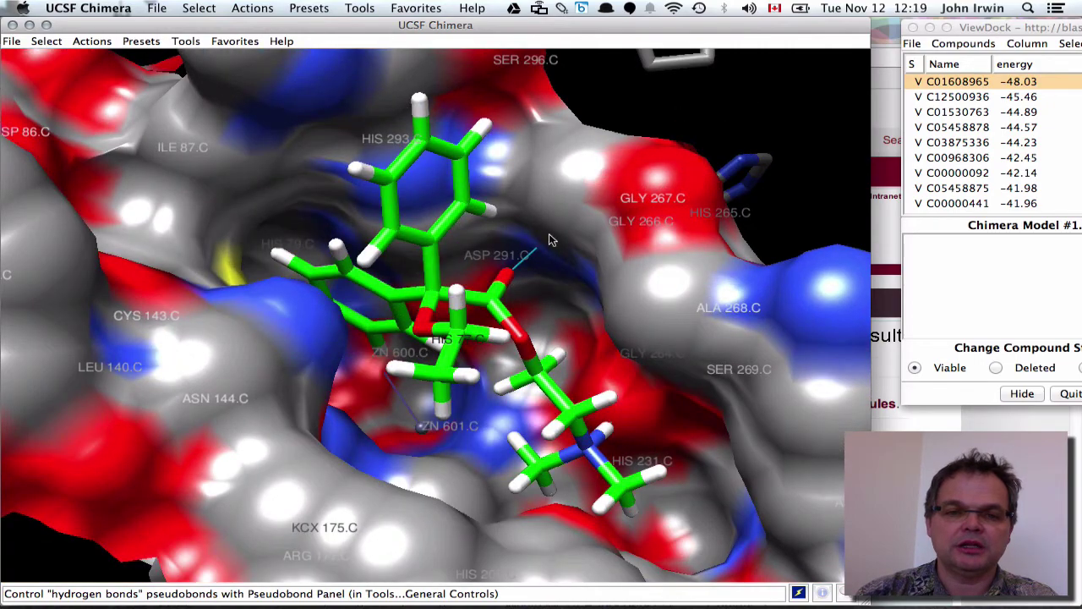
drag(548, 238, 497, 354)
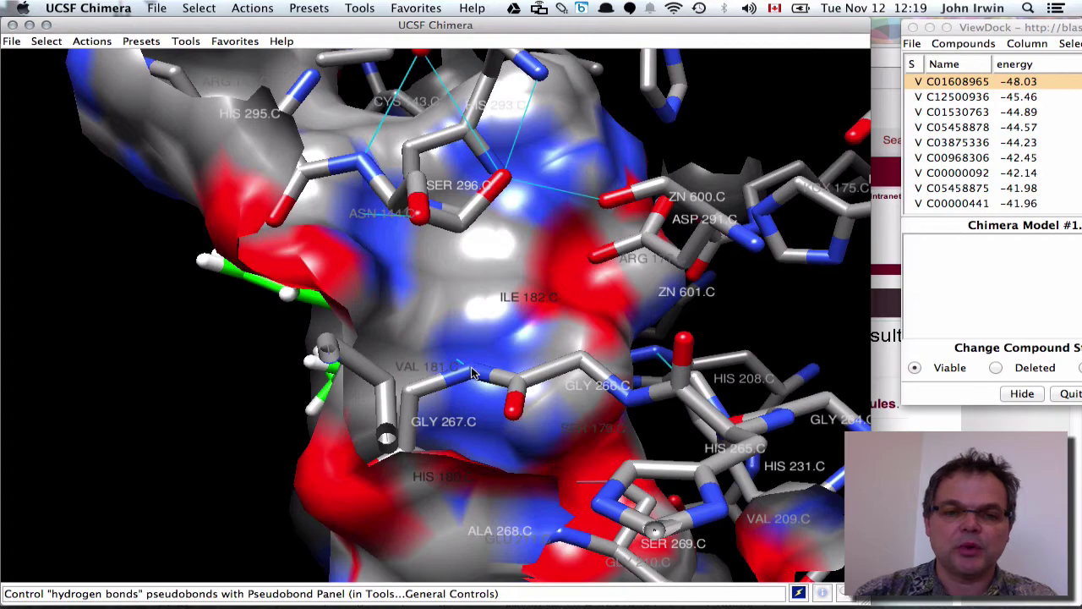
mouse_move(472, 373)
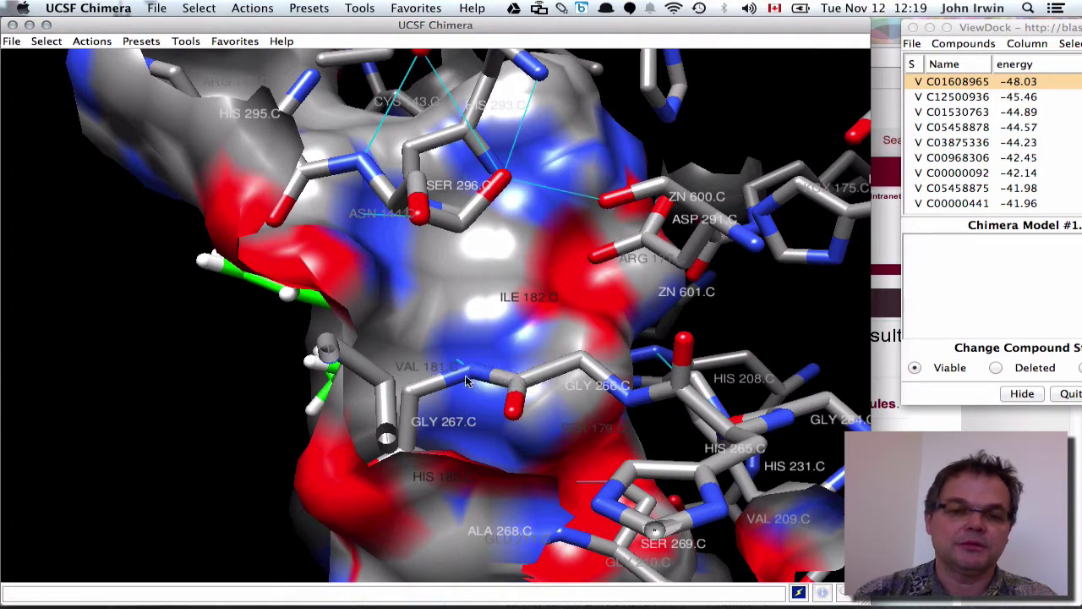
drag(466, 375, 440, 367)
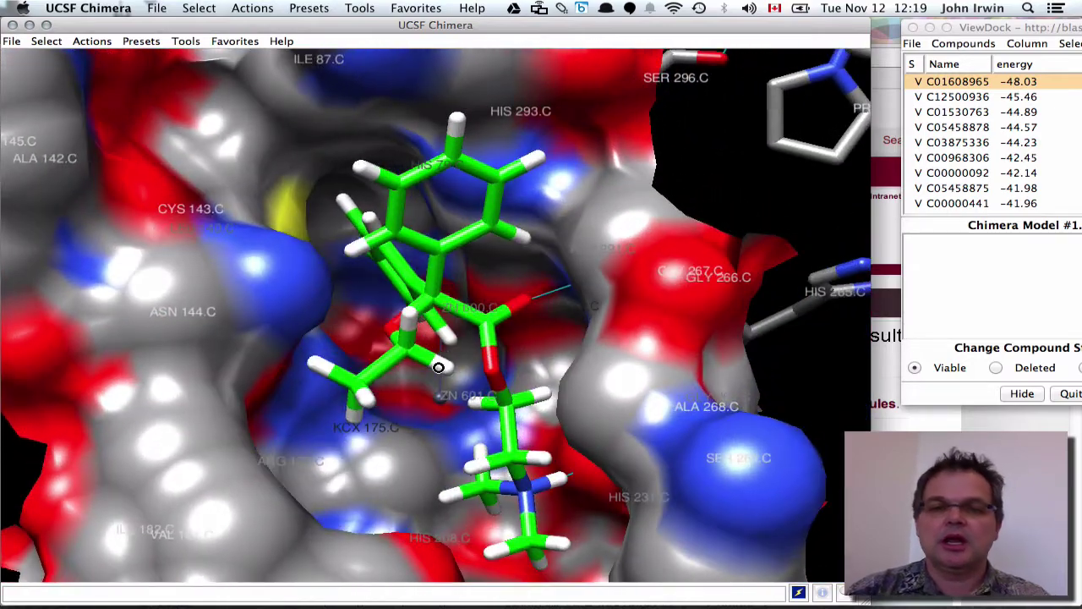
Step through the docked poses in ViewDock one by one, from C12500936 to C00000441.
click(964, 101)
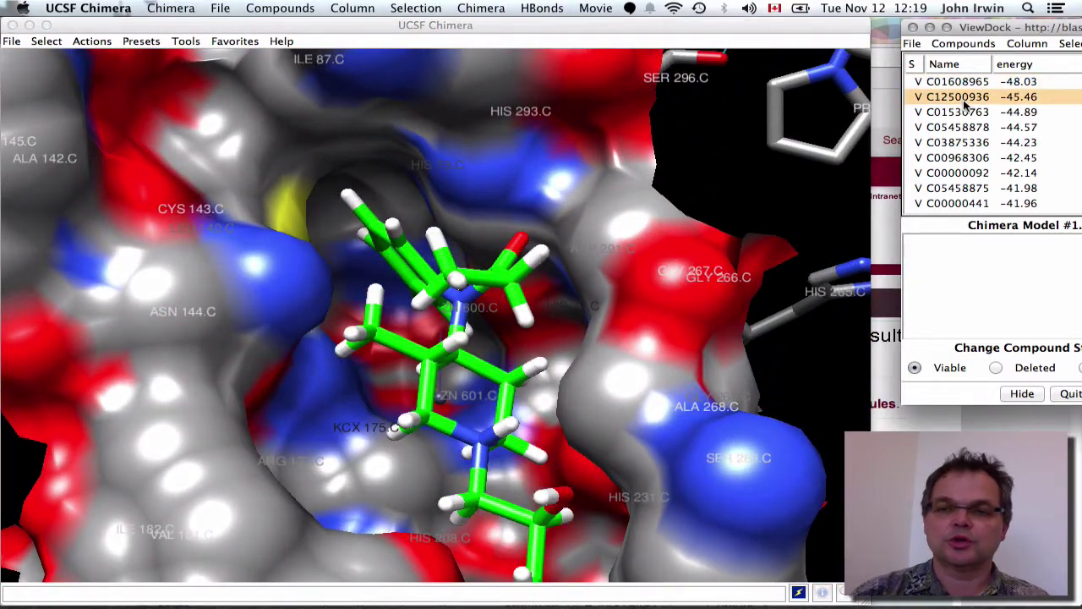
key(Down)
key(Down)
key(Down)
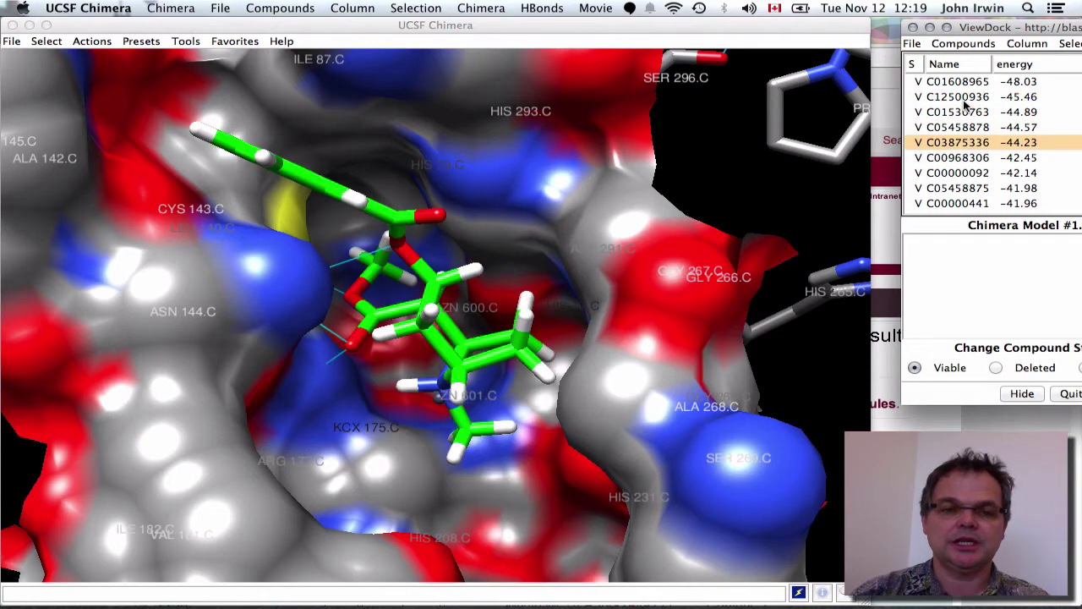
key(Down)
key(Down)
key(Down)
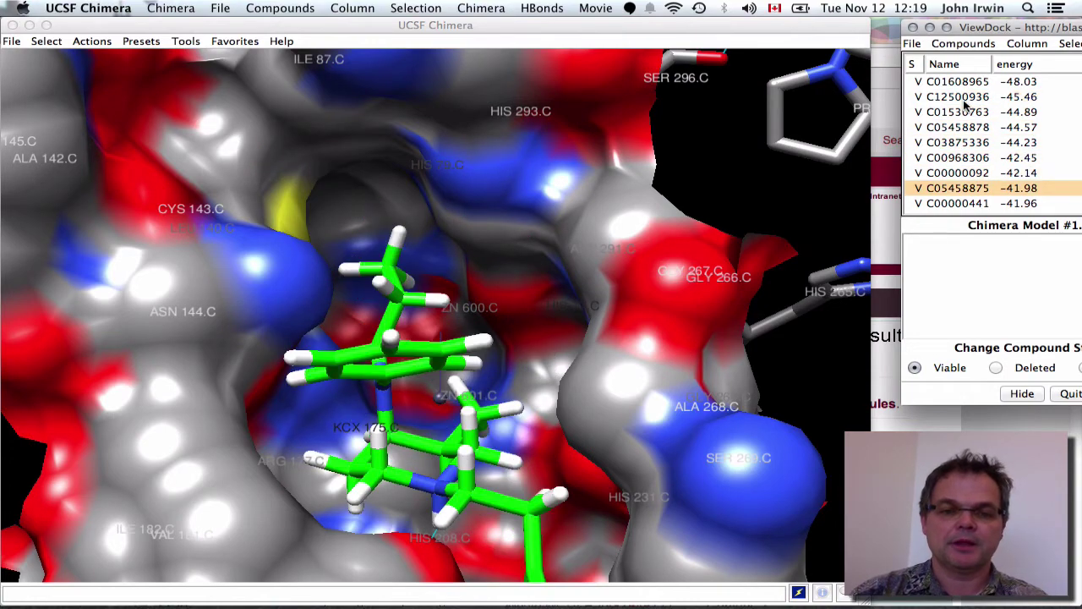
key(Down)
Display the poses from C01608965 to C00000441 together, rotate the view to inspect their overlap, and close Chimera.
shift+click(971, 83)
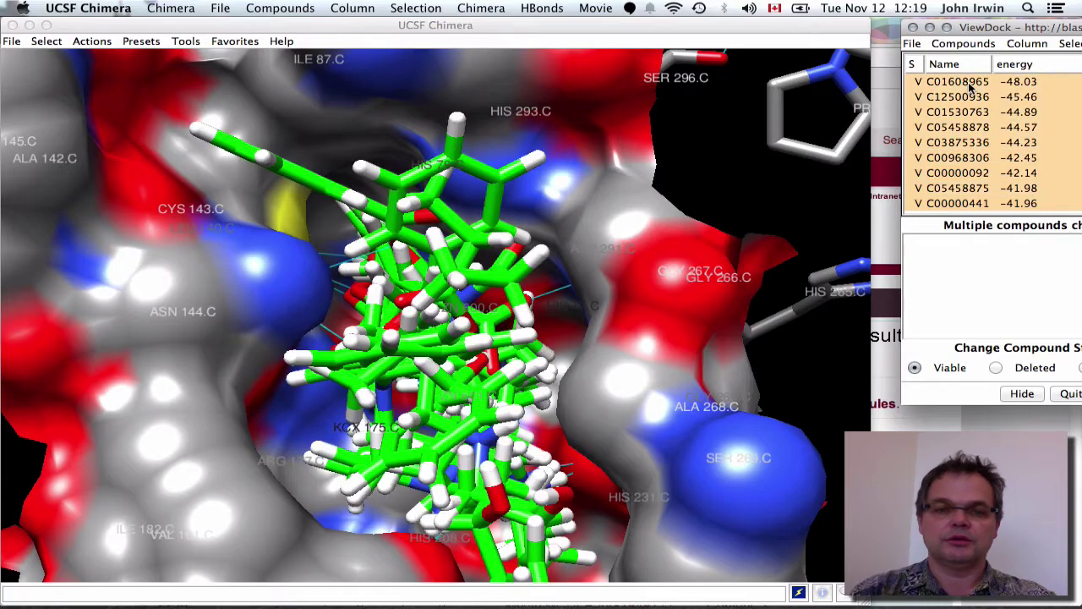
drag(466, 366, 502, 391)
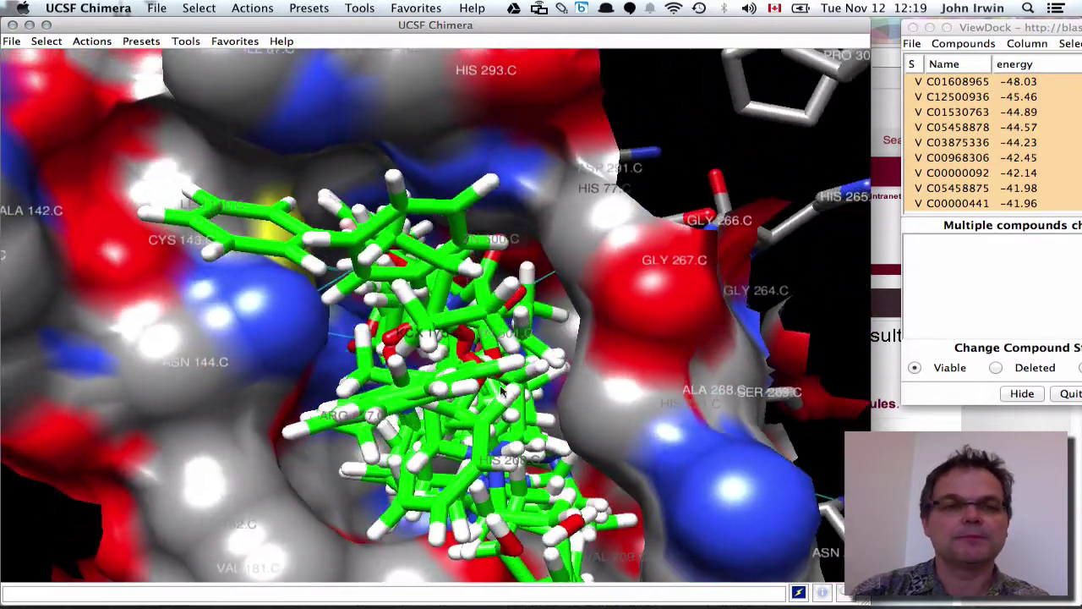
click(13, 27)
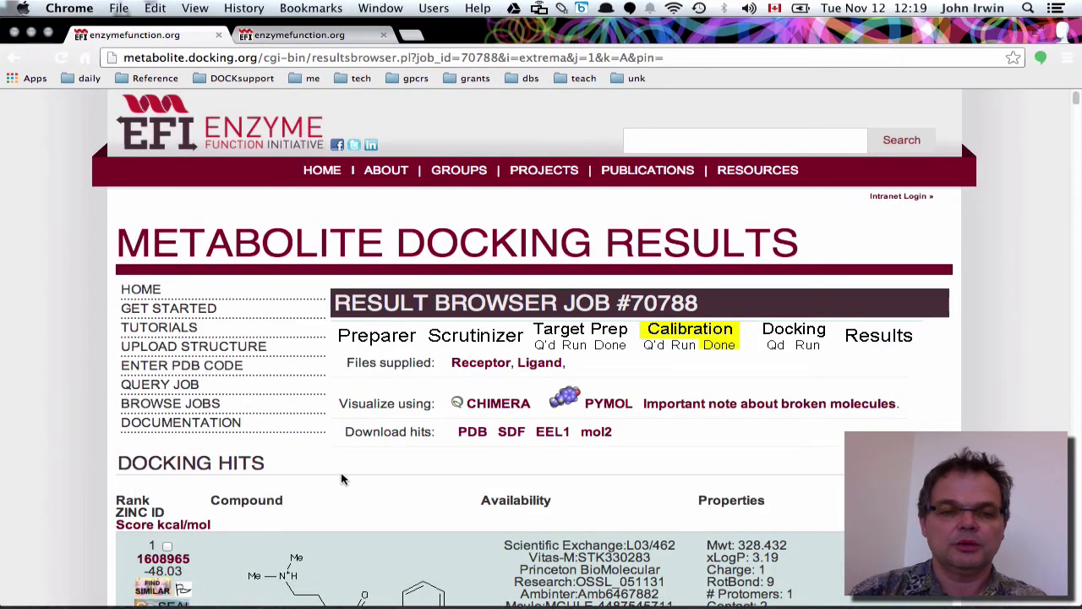
Go back to the calibration runs overview, open the extrema hits for Faster/Scoring #2, and review its top-ranked compounds.
scroll(343, 480, down, 5)
scroll(342, 480, up, 2)
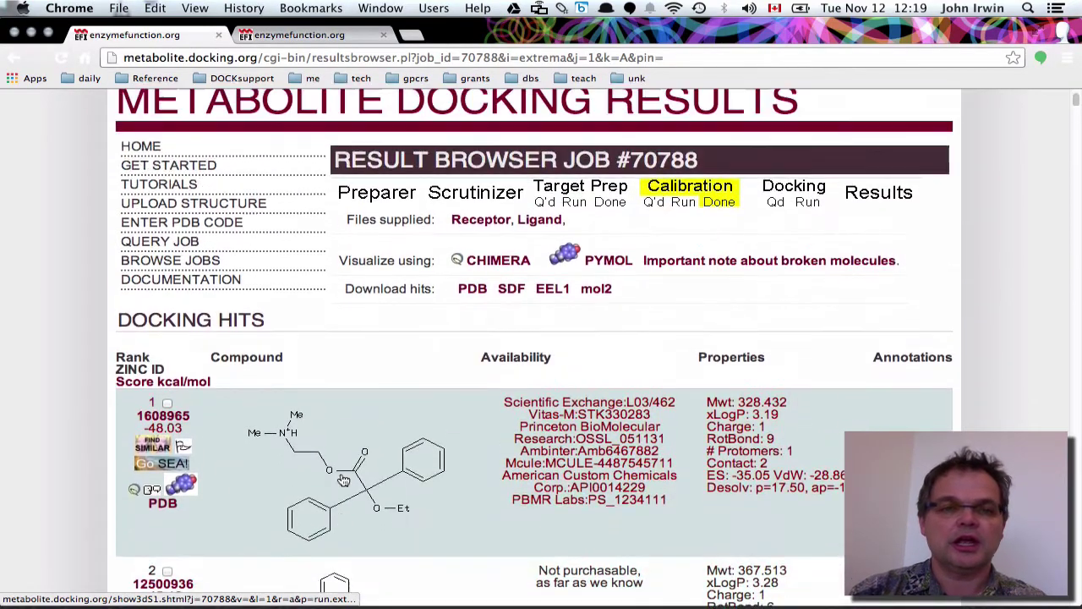
click(13, 59)
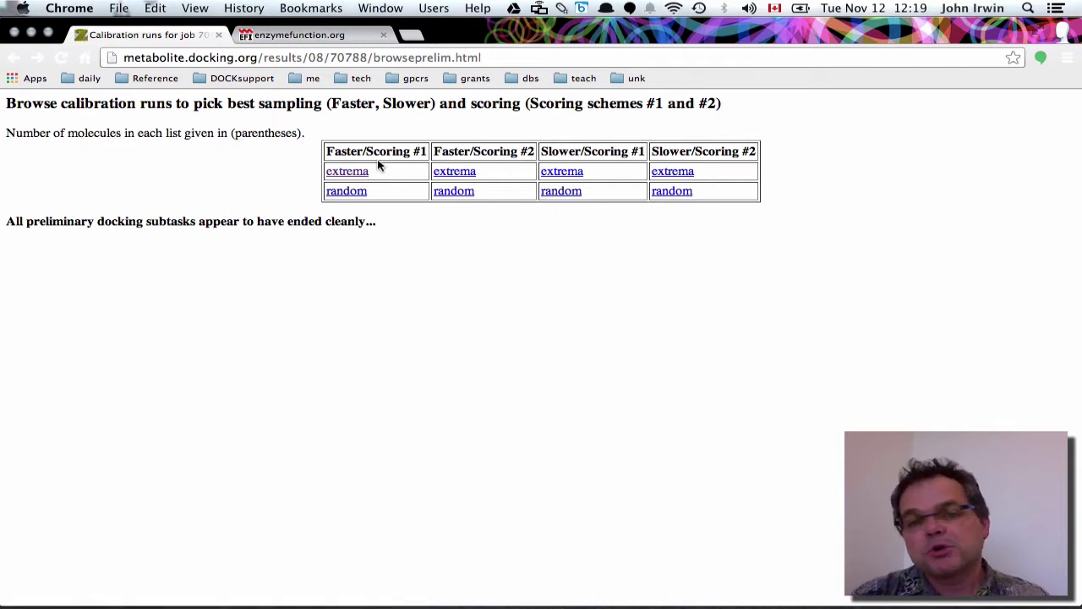
click(459, 174)
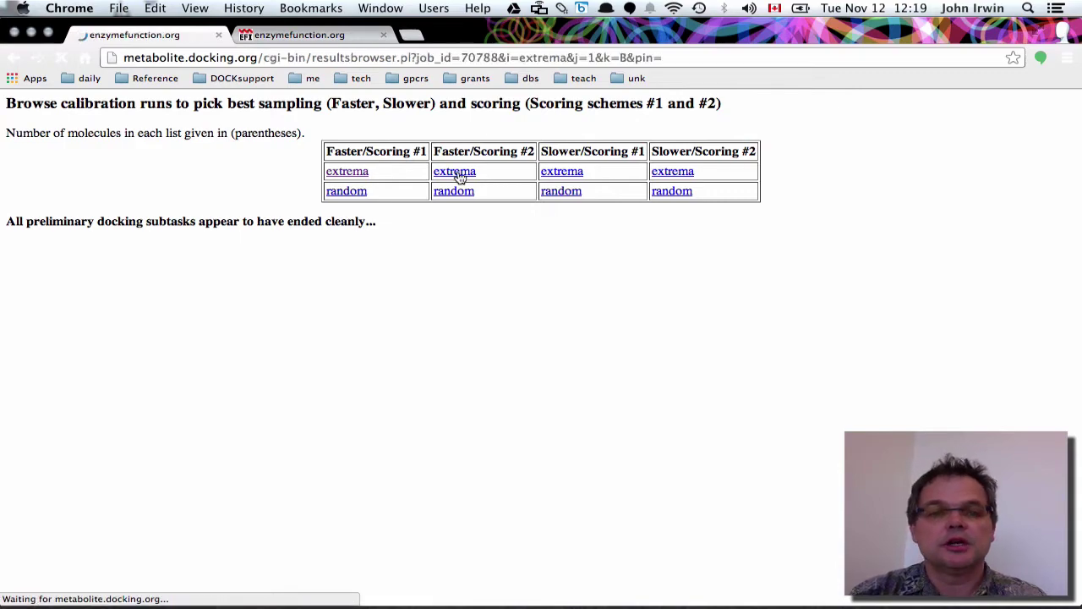
scroll(409, 446, down, 1)
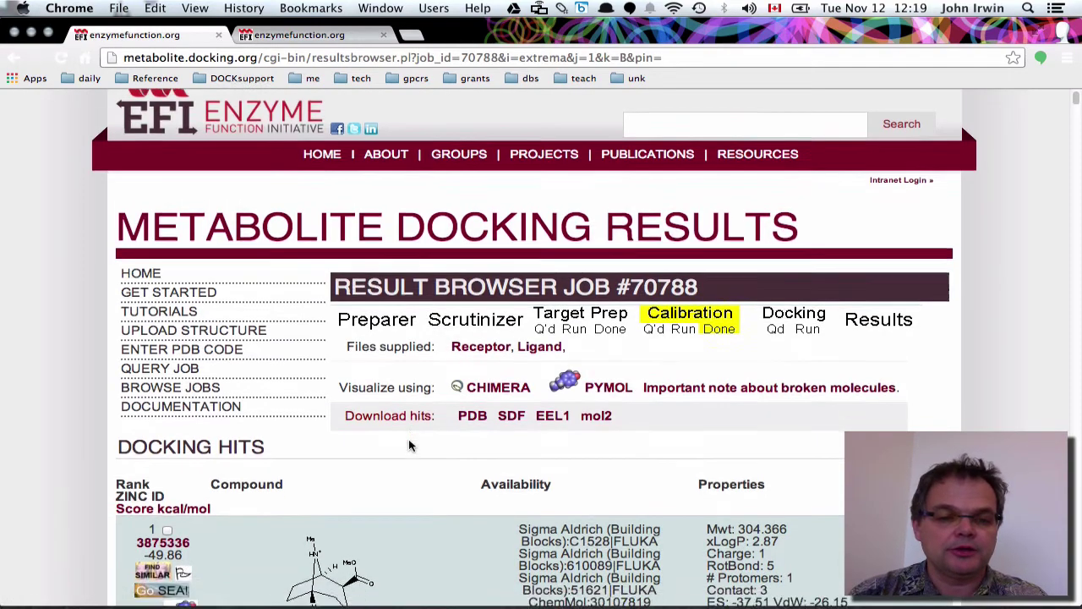
scroll(409, 445, down, 5)
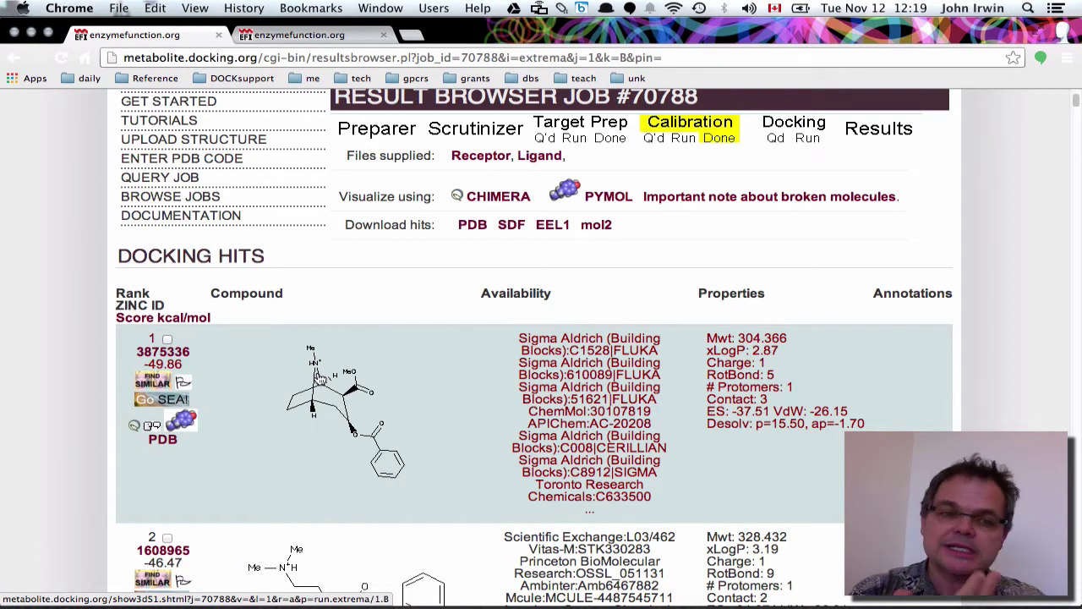
scroll(451, 375, down, 5)
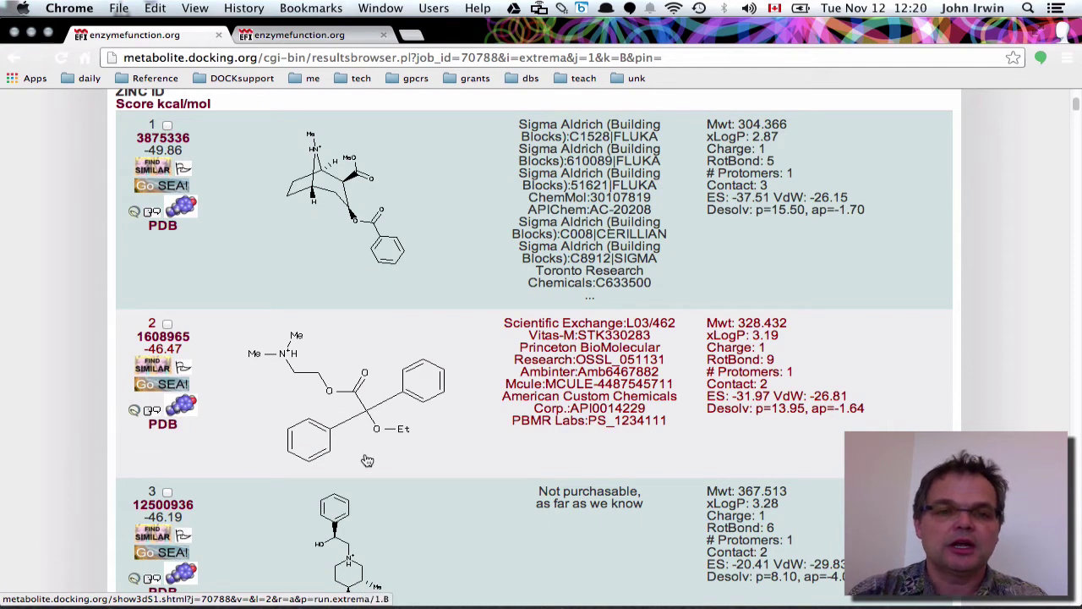
scroll(364, 200, up, 5)
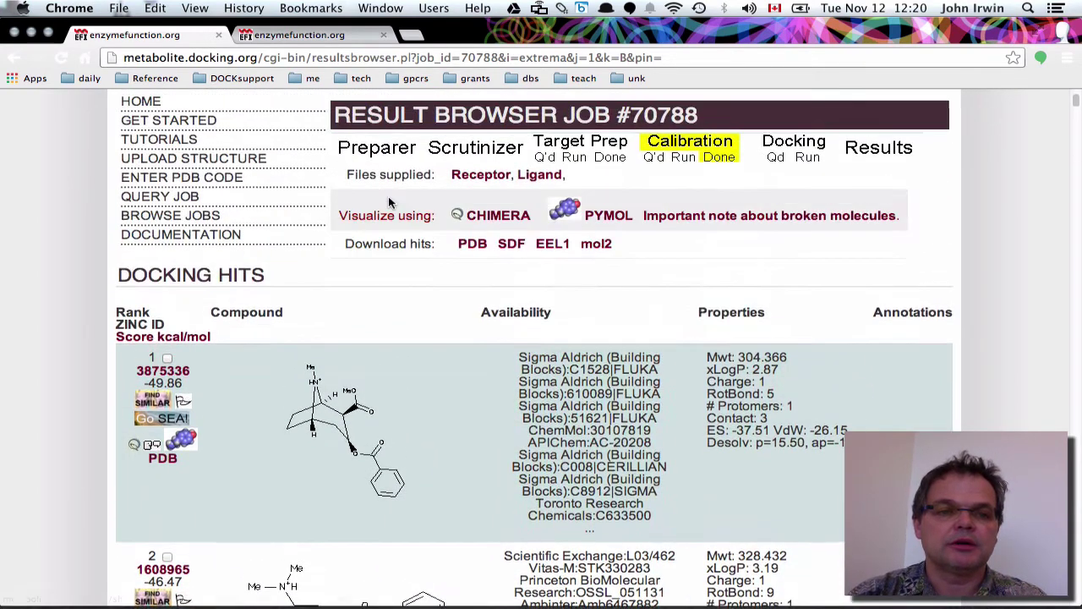
Return to the calibration runs overview, open the random hits for Slower/Scoring #1, and review the top-ranked compounds.
click(15, 61)
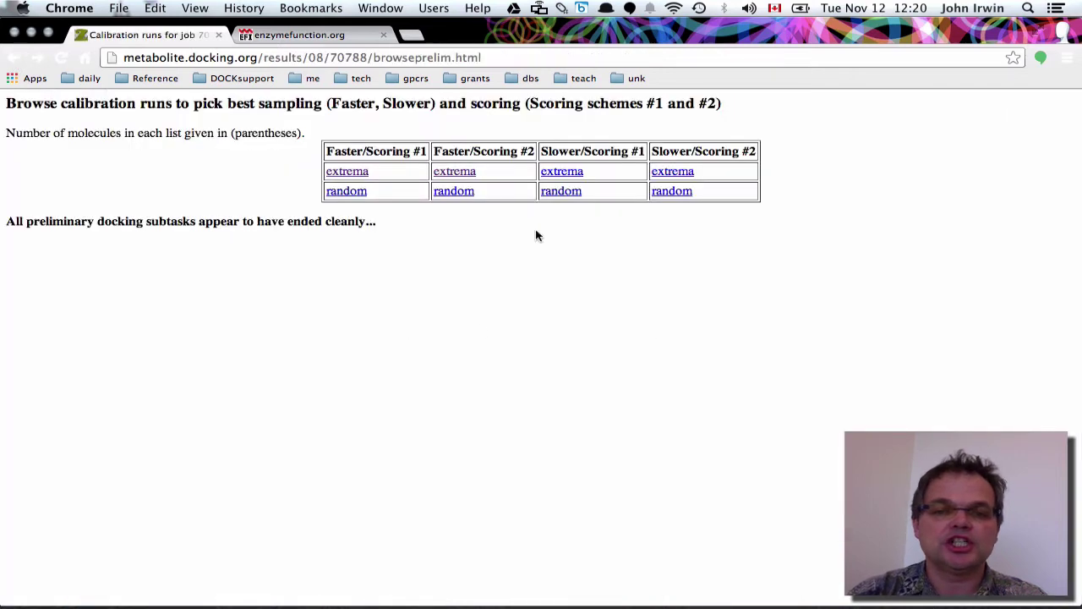
right_click(568, 195)
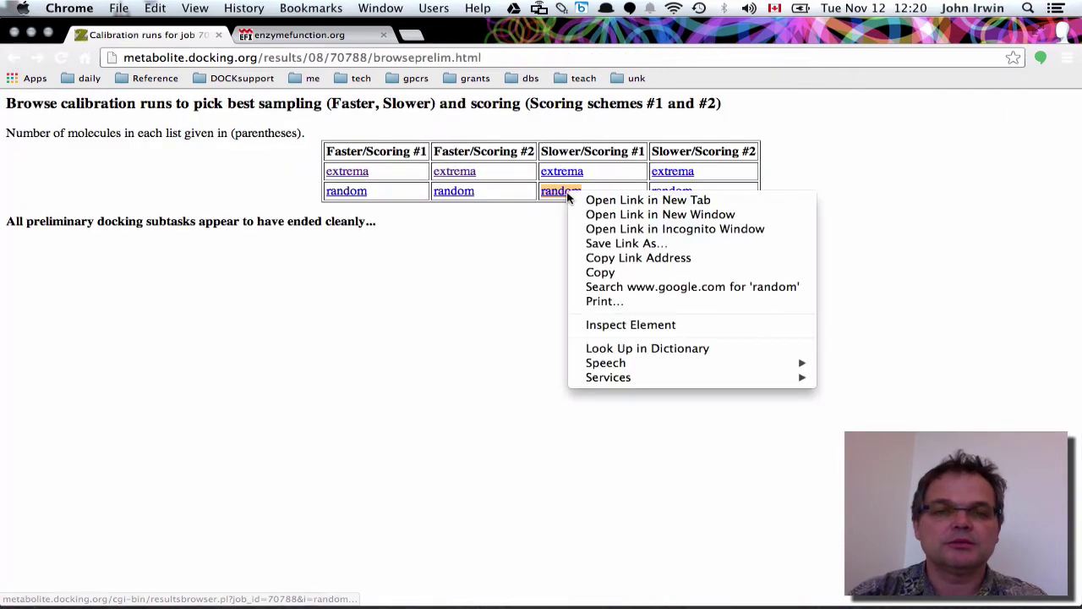
click(569, 197)
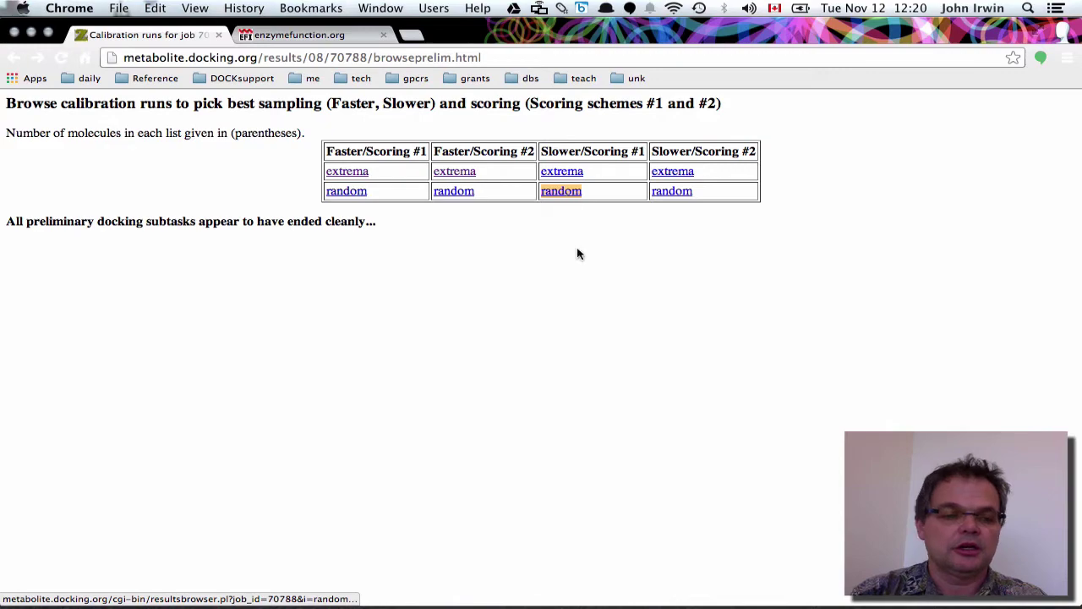
click(566, 192)
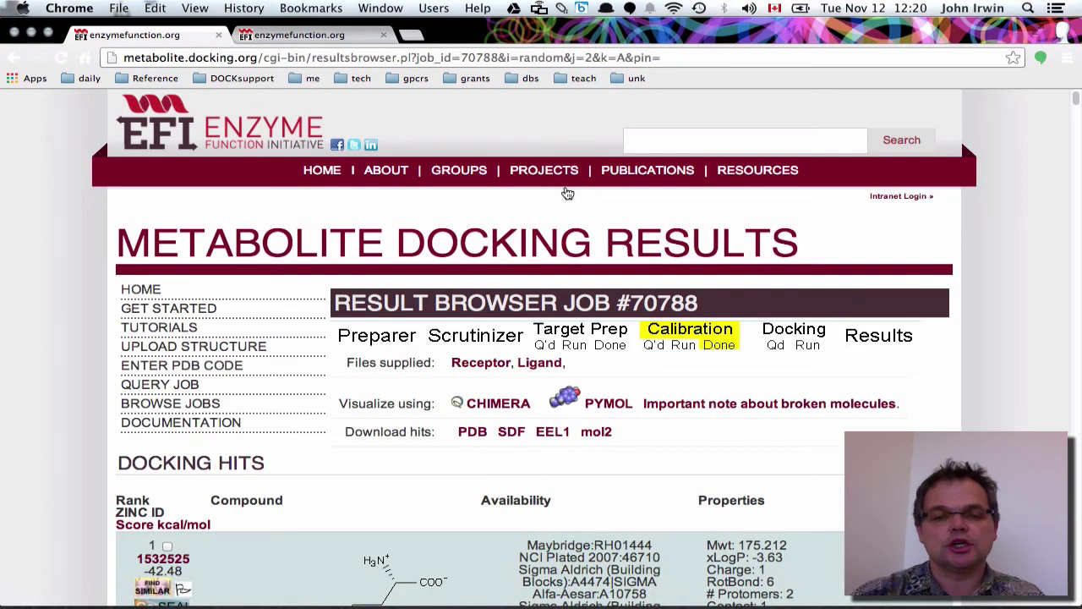
scroll(568, 194, down, 10)
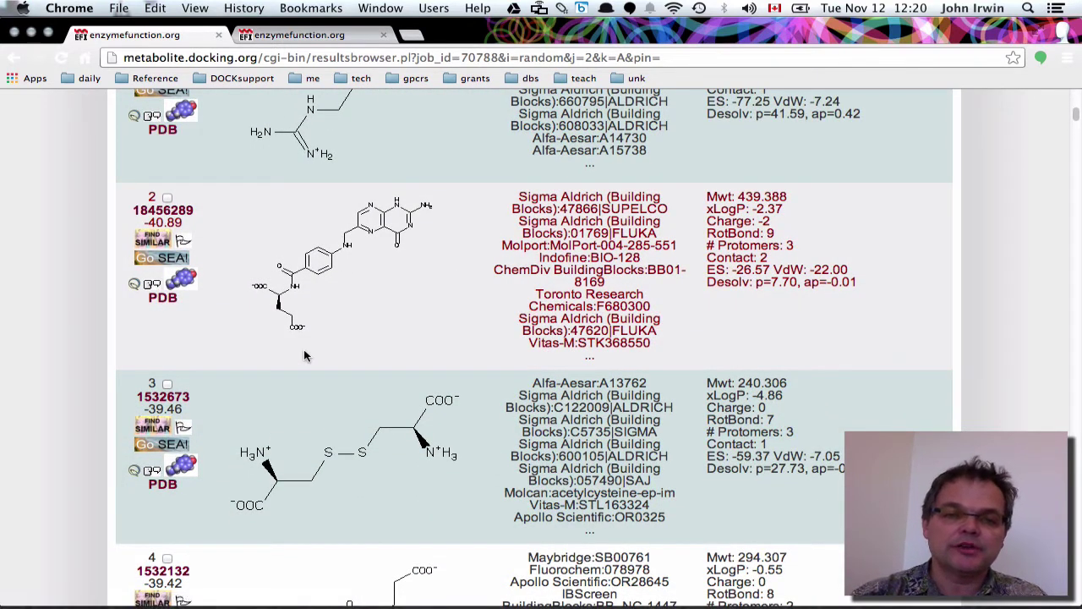
scroll(306, 356, down, 9)
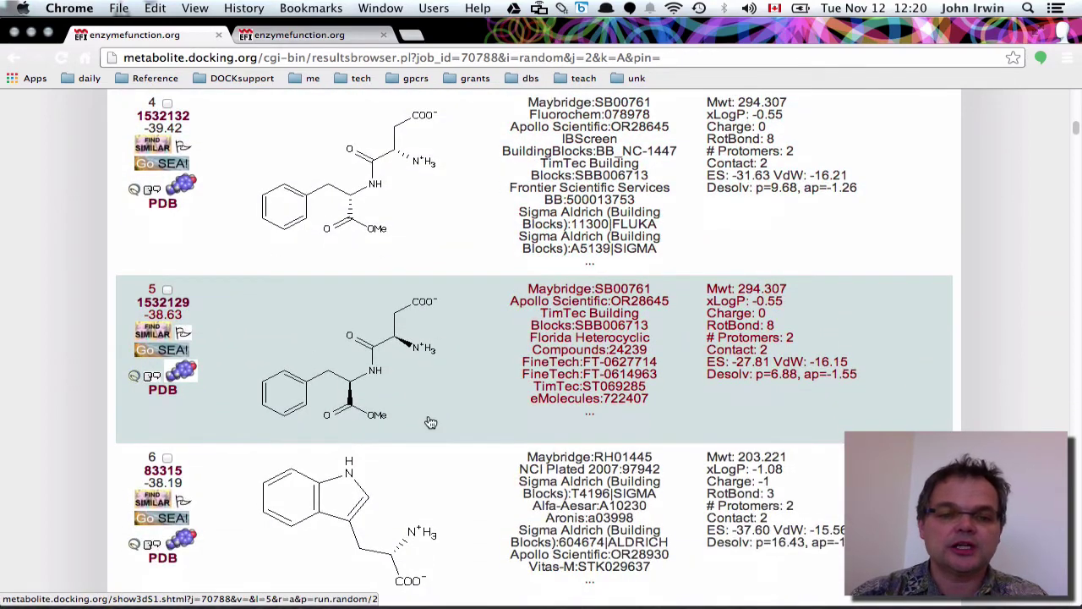
scroll(430, 419, down, 3)
key(super+bracketleft)
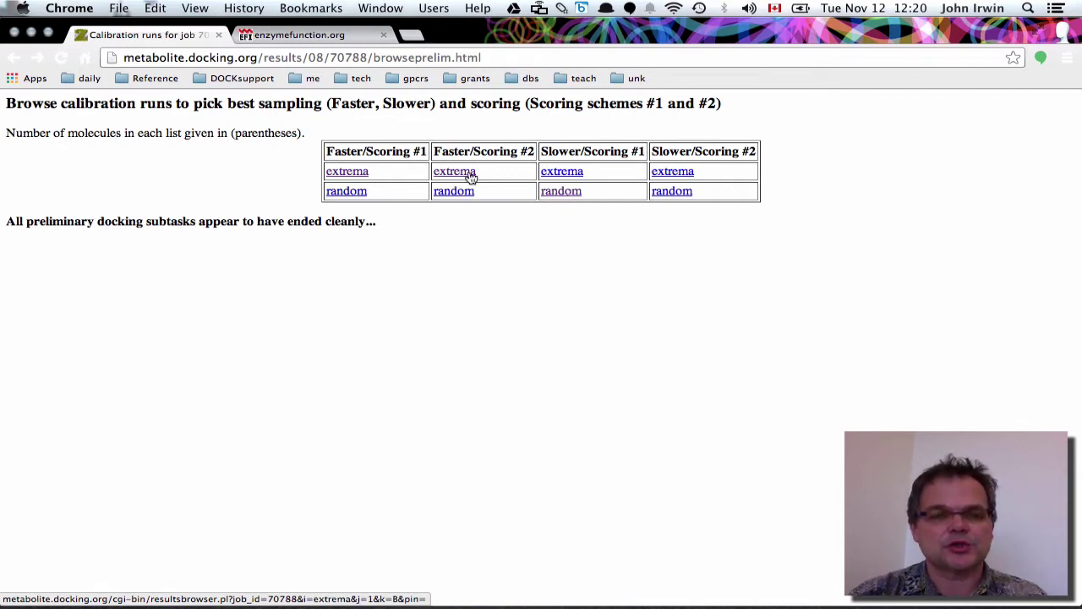
Return to job 70788's monitor page and select the Ground State database type with the HMDB database.
click(11, 58)
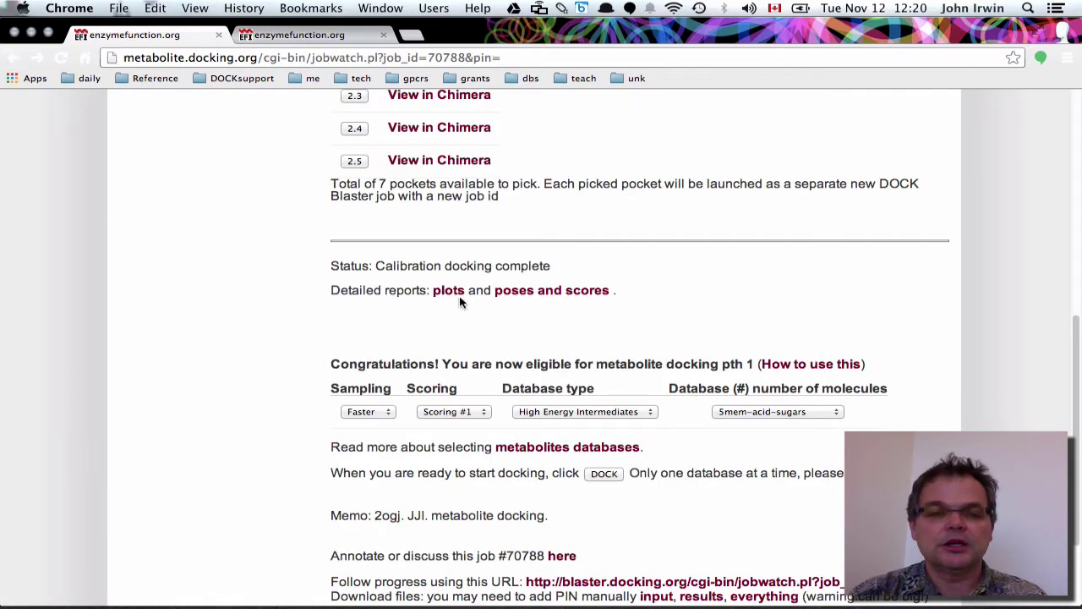
click(550, 411)
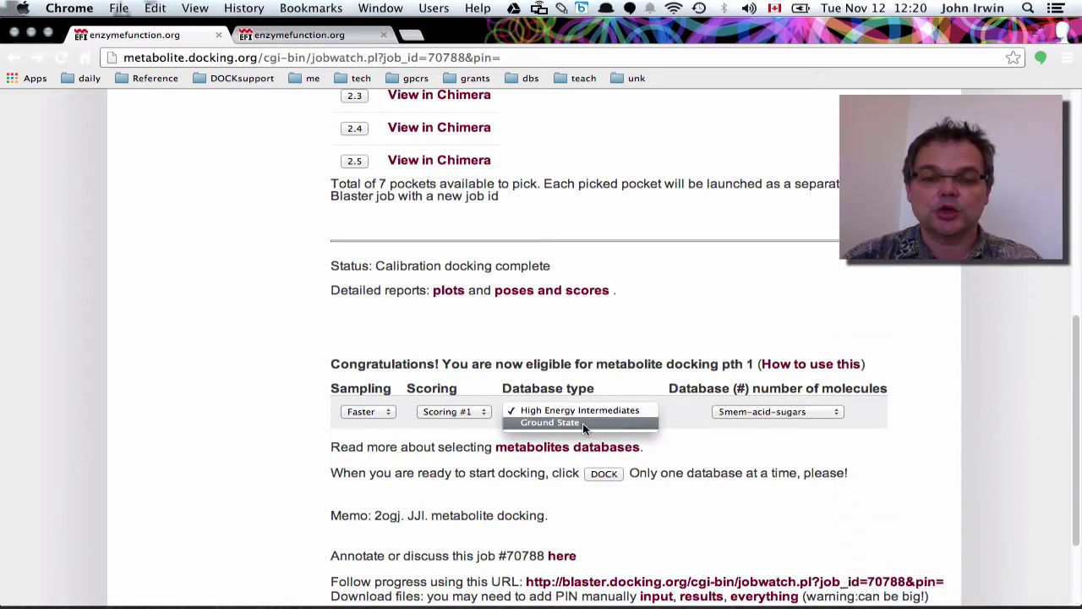
click(556, 410)
click(555, 410)
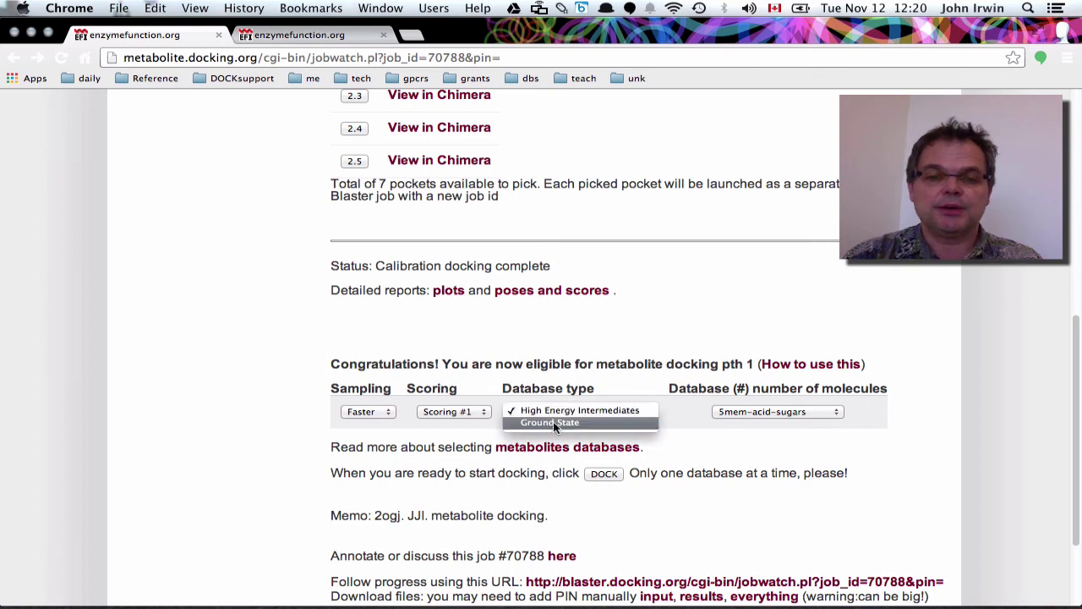
click(554, 423)
click(764, 412)
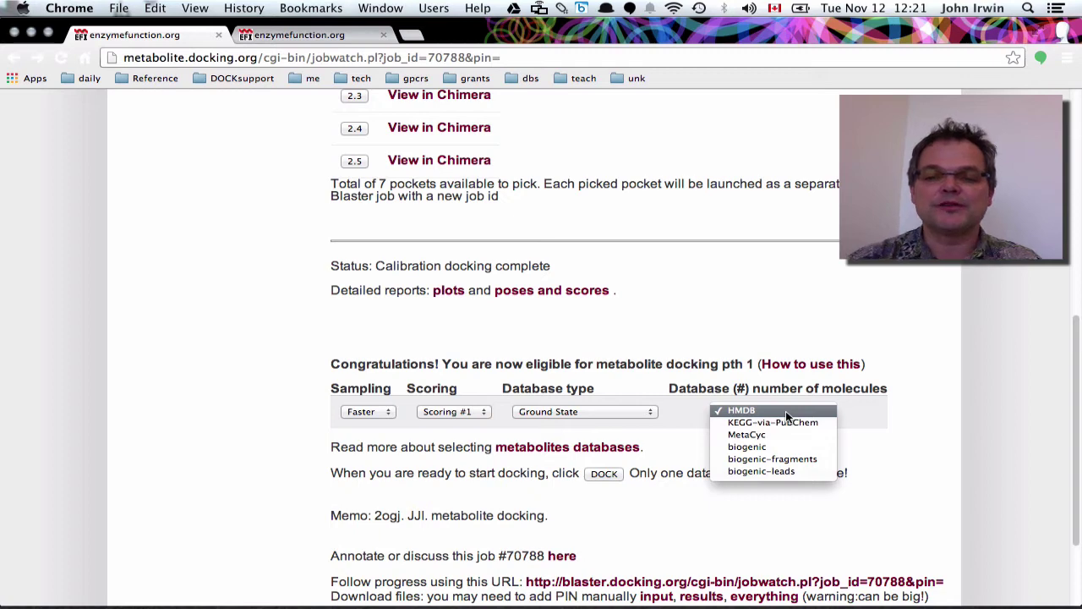
click(752, 409)
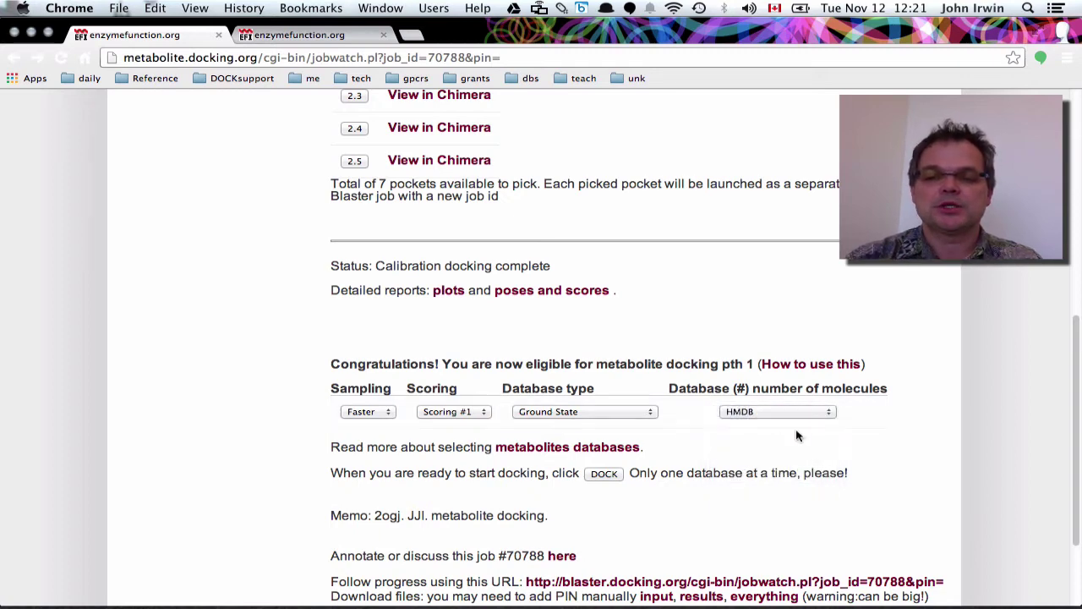
Start docking job 70788 against the HMDB database with Faster sampling and Scoring #1, and read the queuing confirmation.
right_click(605, 475)
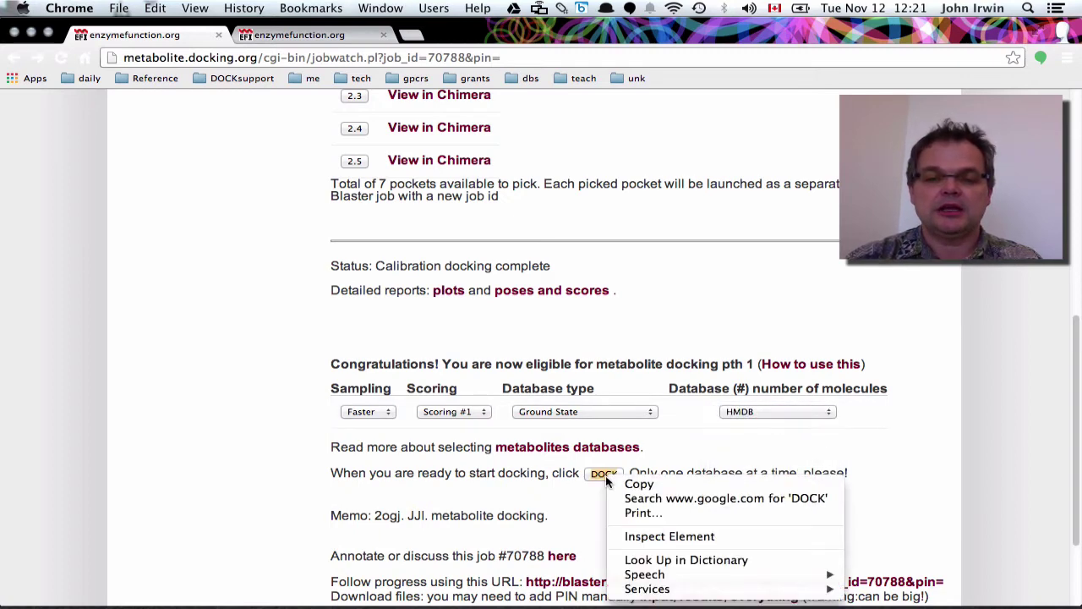
click(601, 475)
right_click(599, 476)
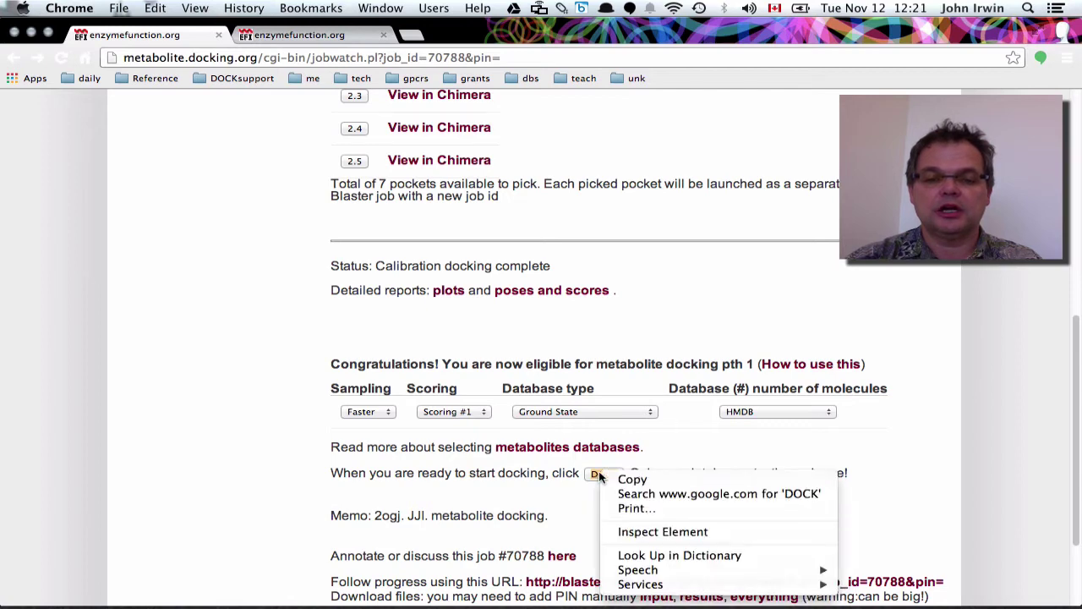
click(586, 485)
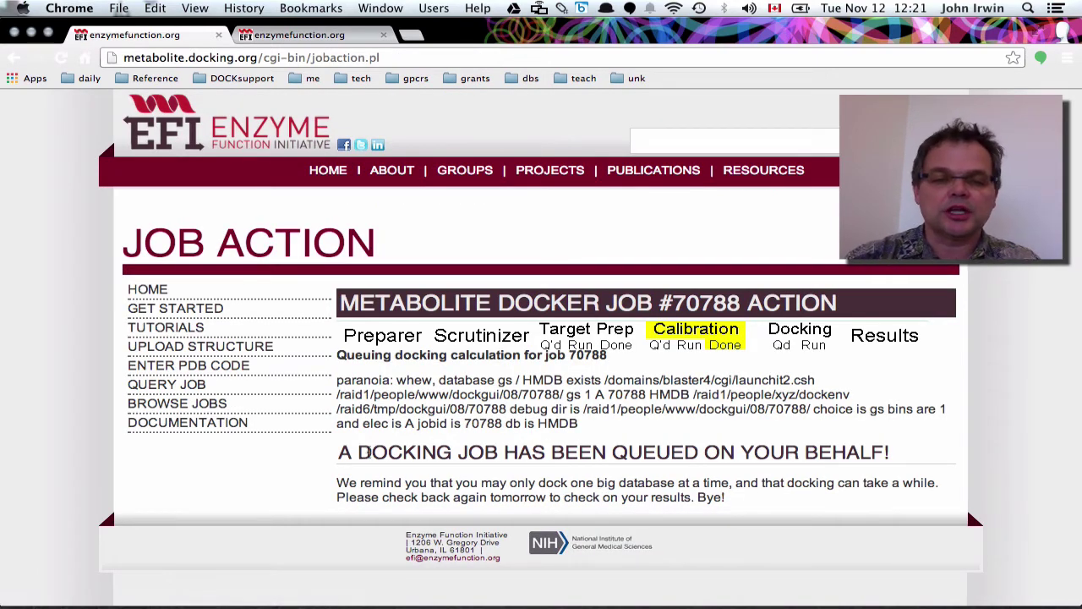
drag(369, 452, 930, 441)
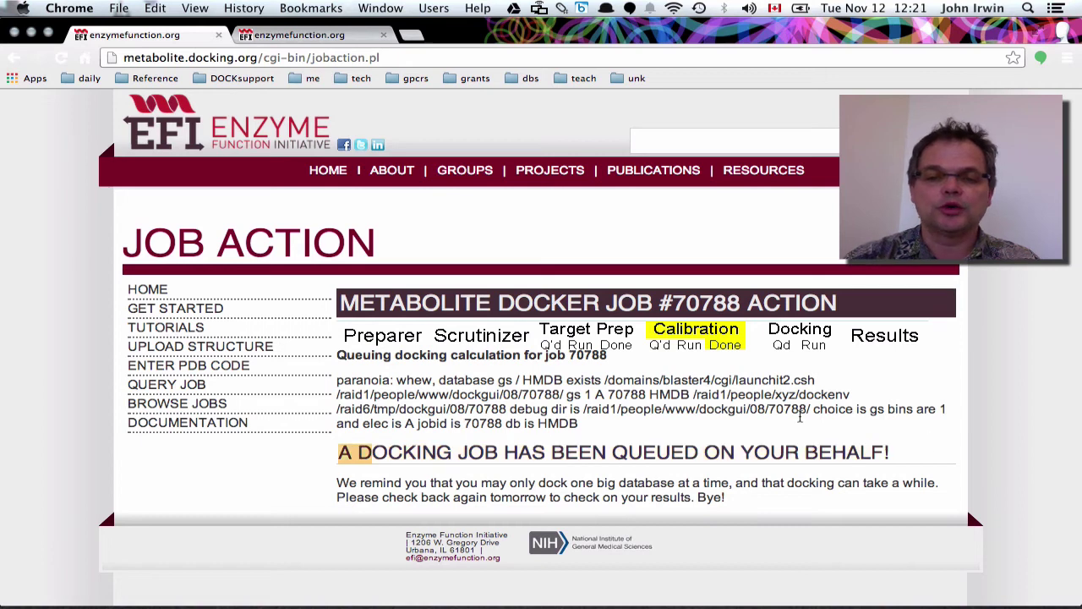
Go back to job 70788's monitor page and check the docking status, elapsed time, and state of the HMDB run.
click(14, 57)
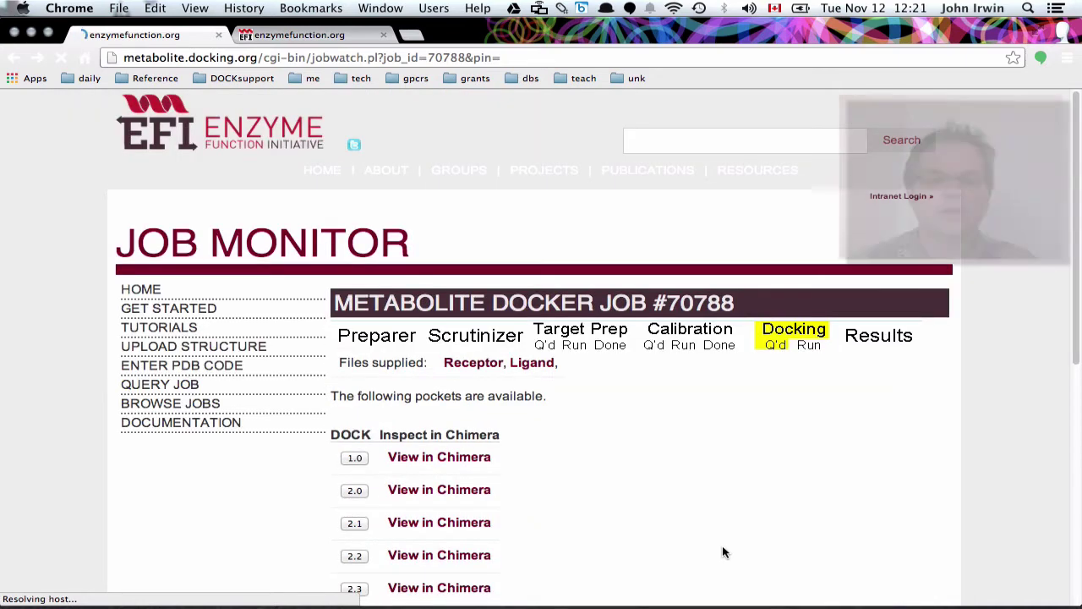
scroll(723, 552, down, 2)
scroll(723, 552, down, 9)
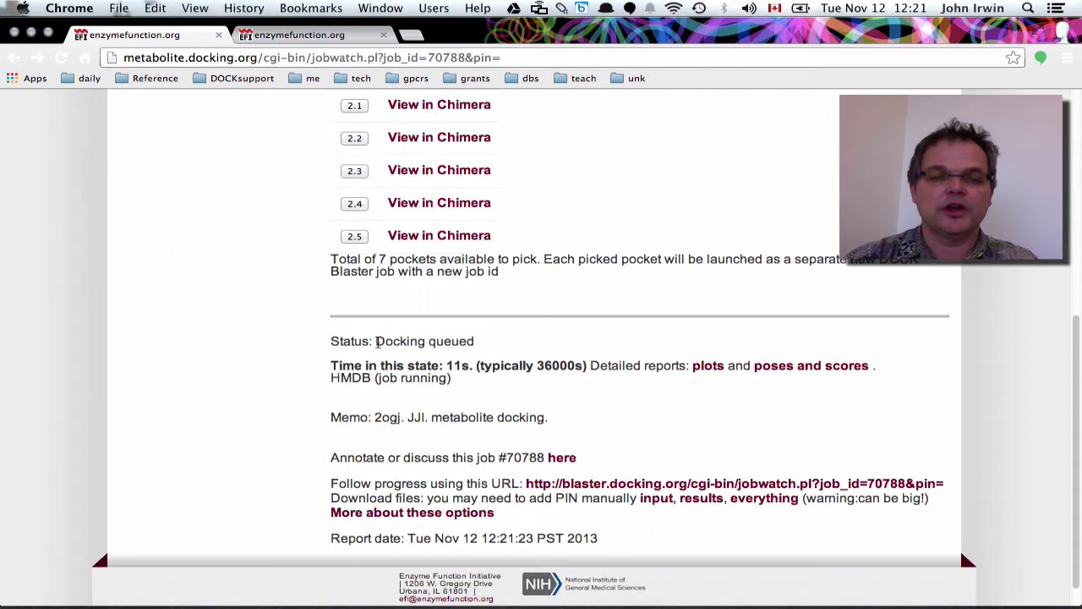
drag(373, 342, 493, 338)
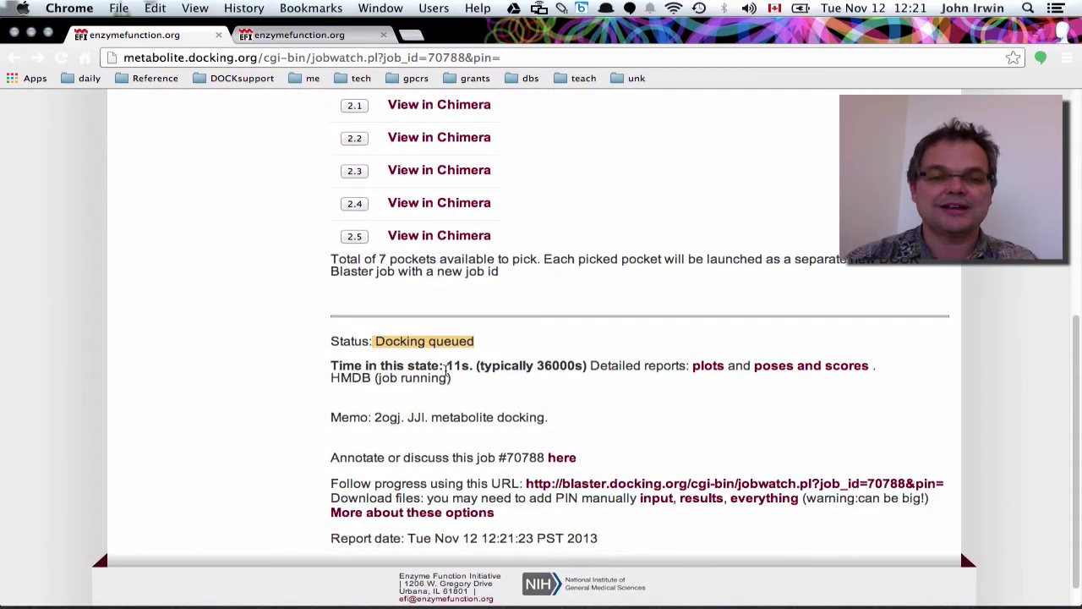
drag(440, 371, 477, 369)
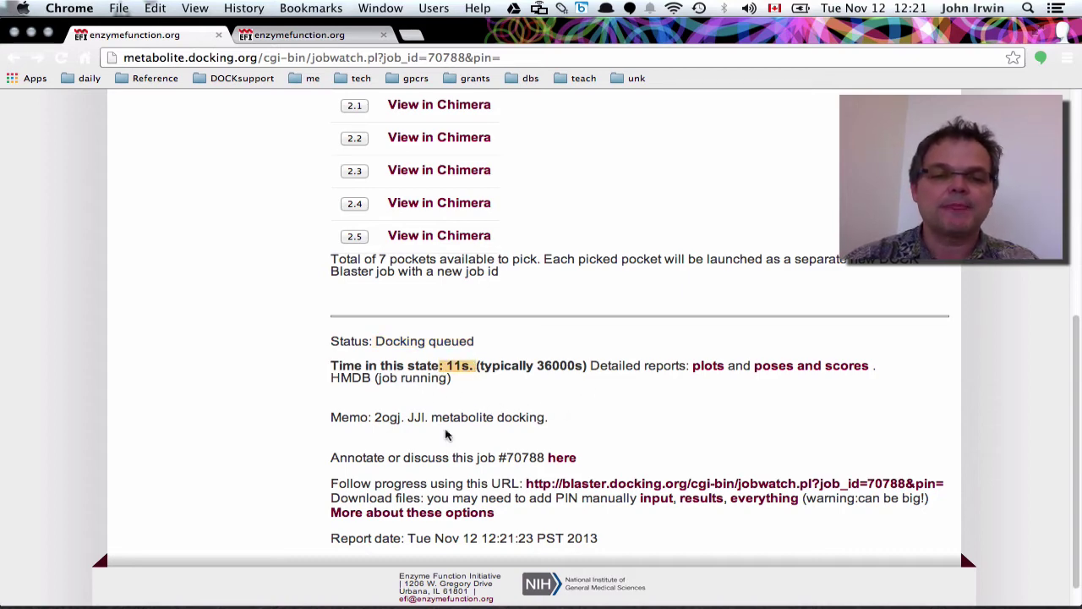
drag(338, 380, 430, 379)
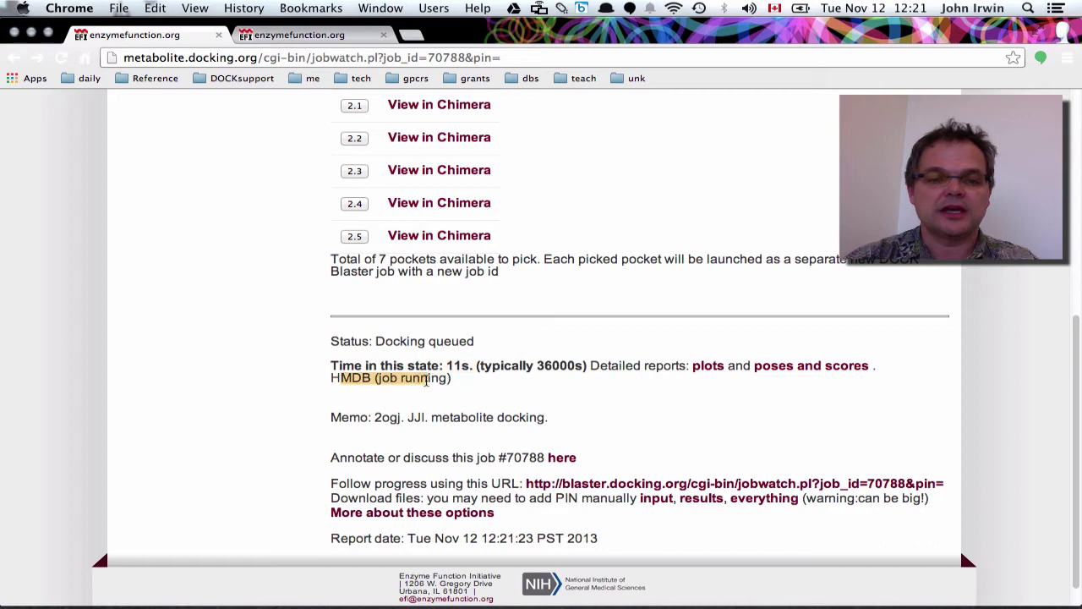
click(426, 382)
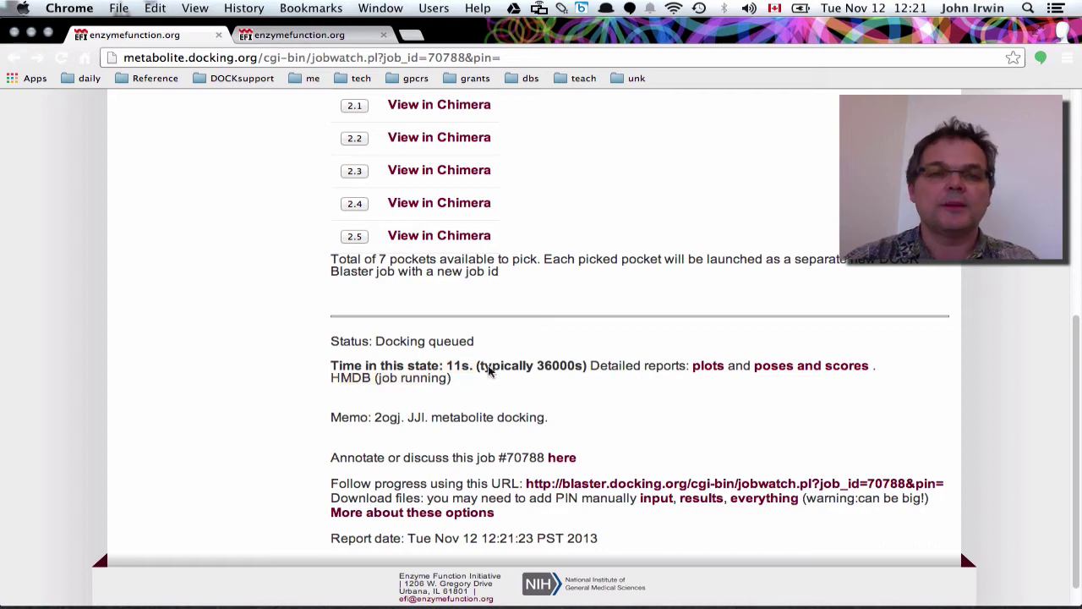
Query job 70783 in the other browser tab and bring up its database docking options.
click(313, 38)
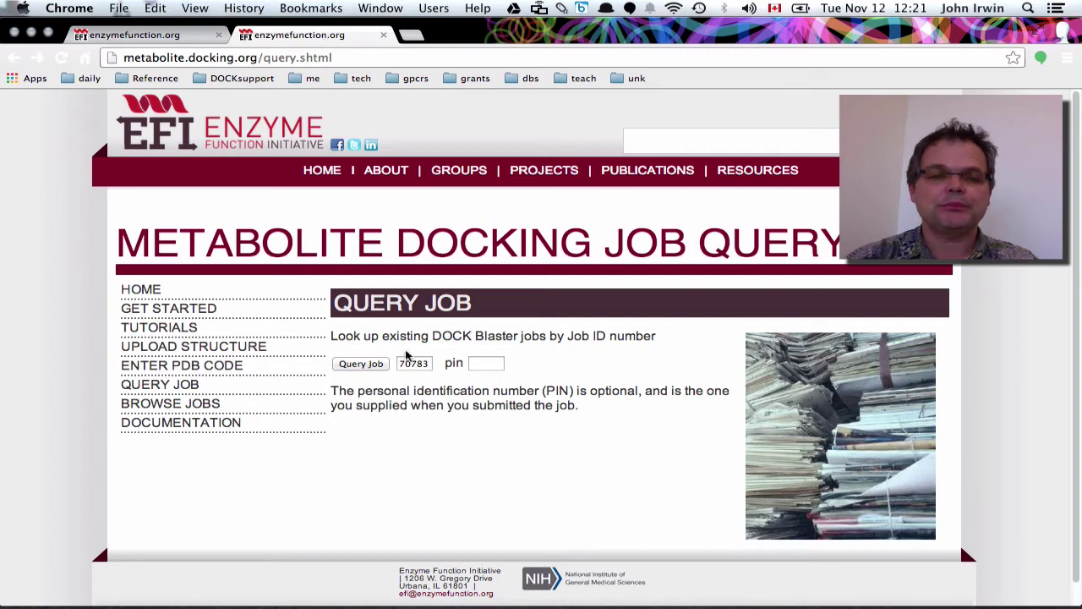
click(361, 365)
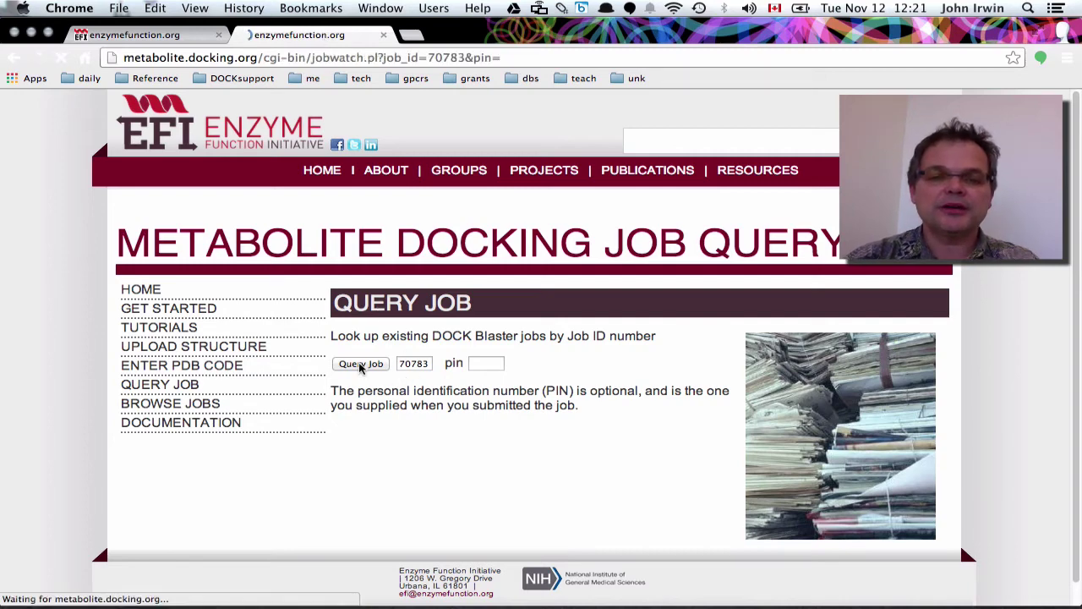
scroll(623, 439, down, 9)
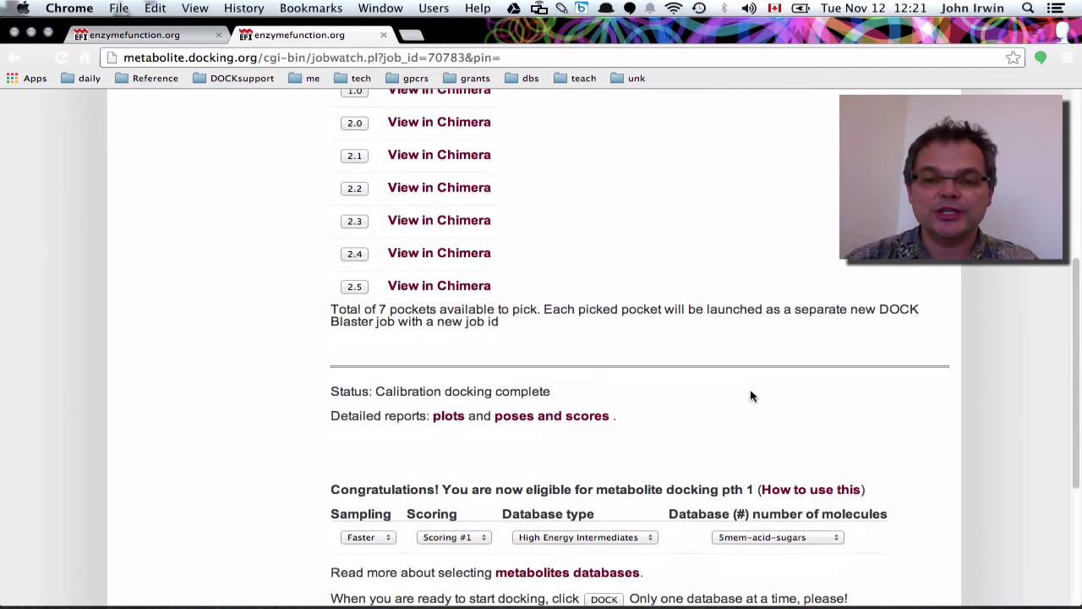
scroll(735, 380, down, 4)
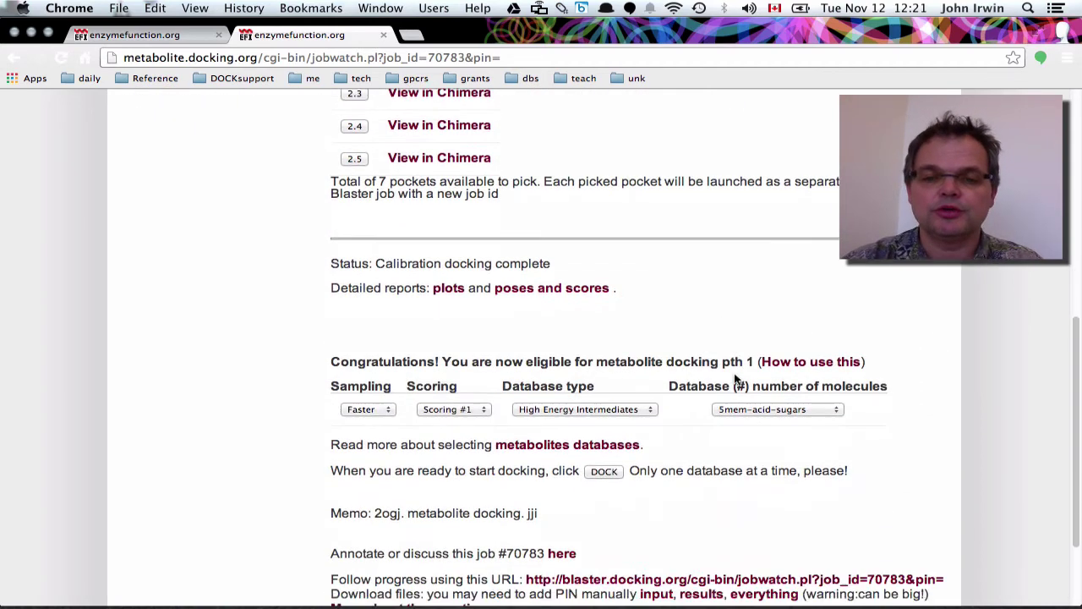
Keep High Energy Intermediates as job 70783's database type and look through the databases it offers.
click(611, 397)
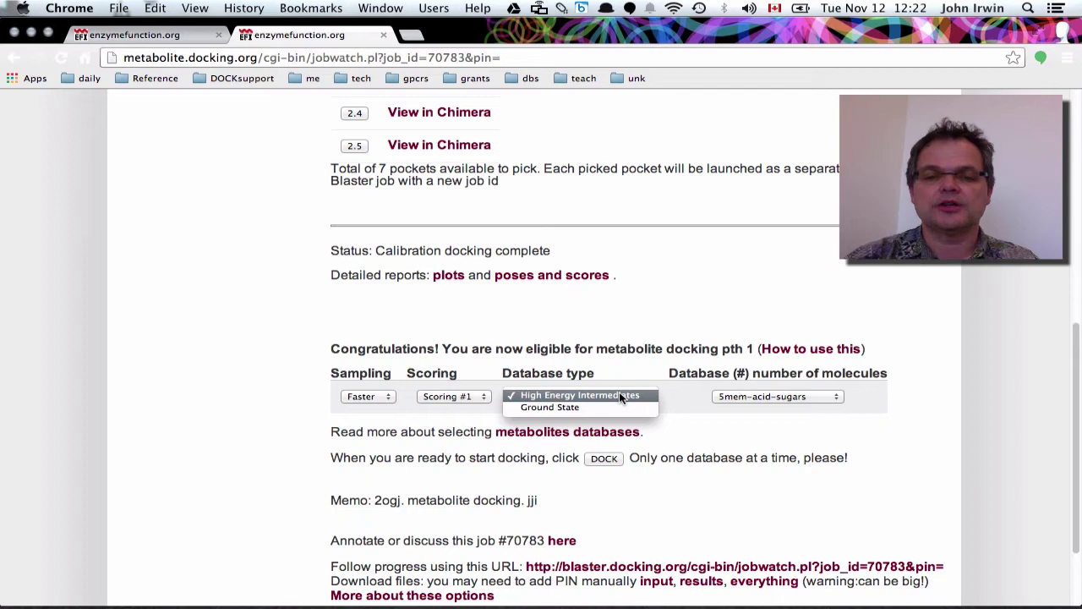
click(619, 394)
click(771, 395)
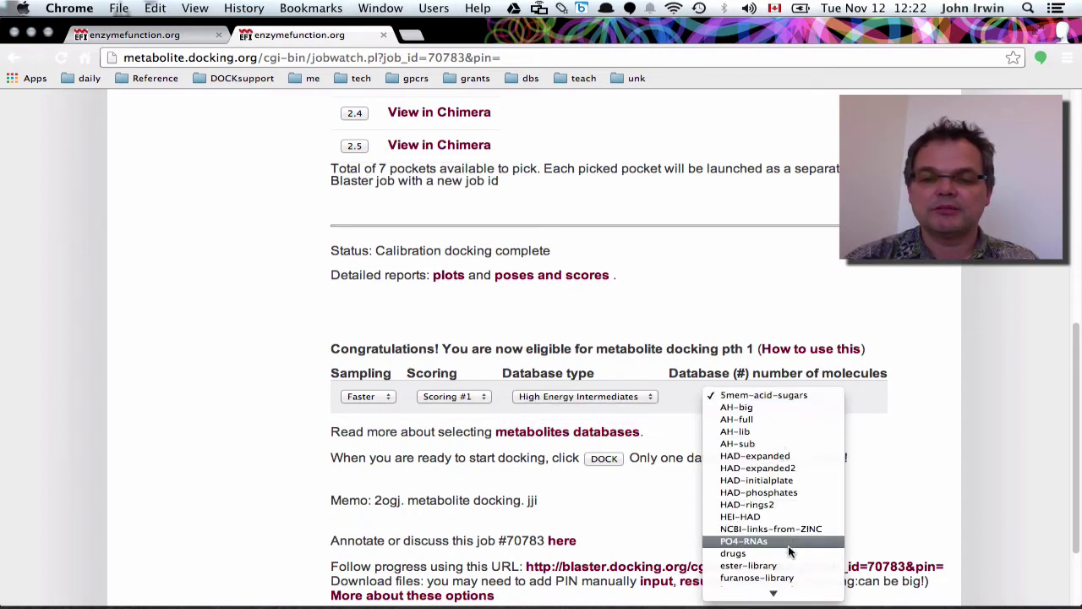
scroll(788, 550, down, 3)
click(851, 476)
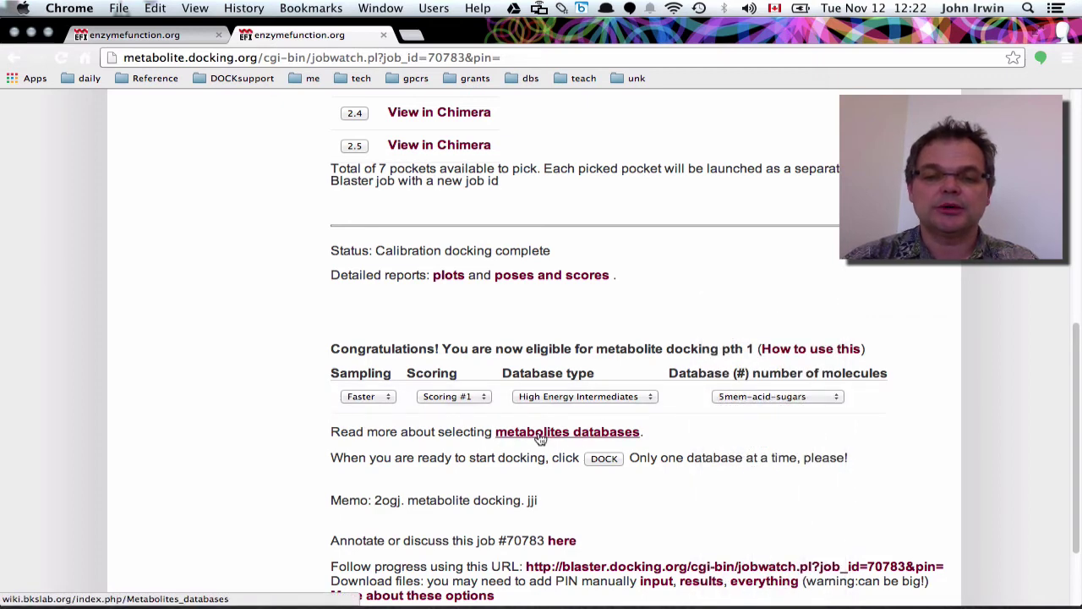
Start docking job 70783 against the 5mem-acid-sugars database with Faster sampling and Scoring #1, and read the queuing confirmation.
click(741, 396)
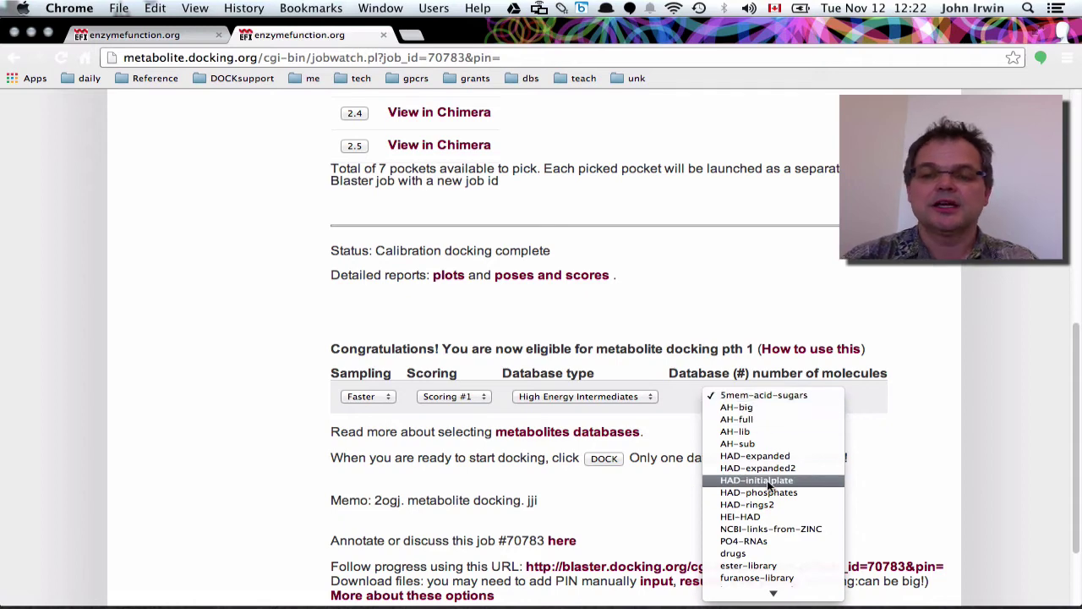
click(773, 394)
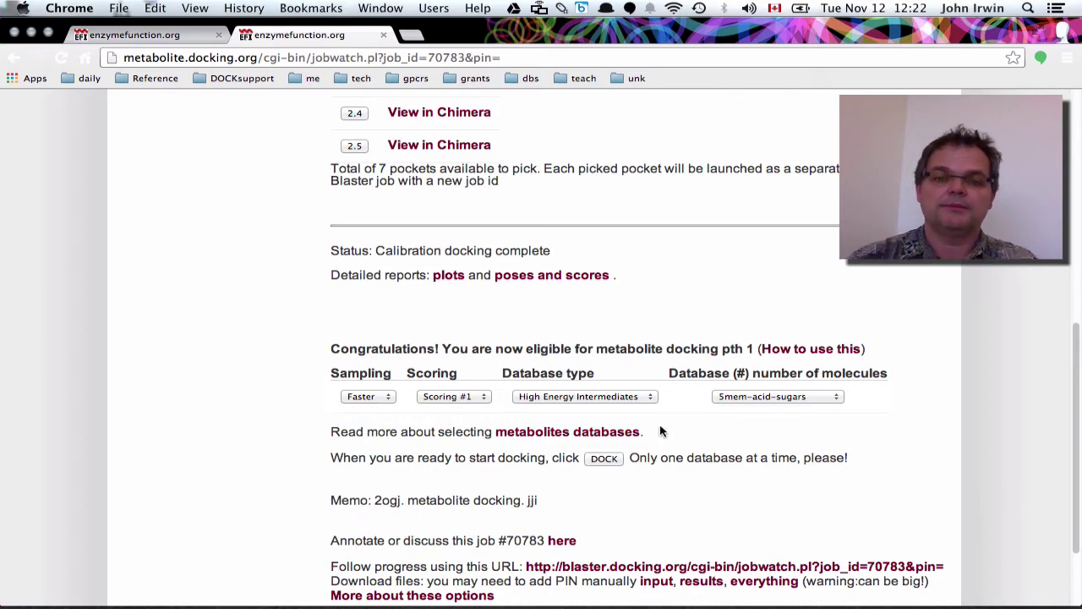
click(603, 458)
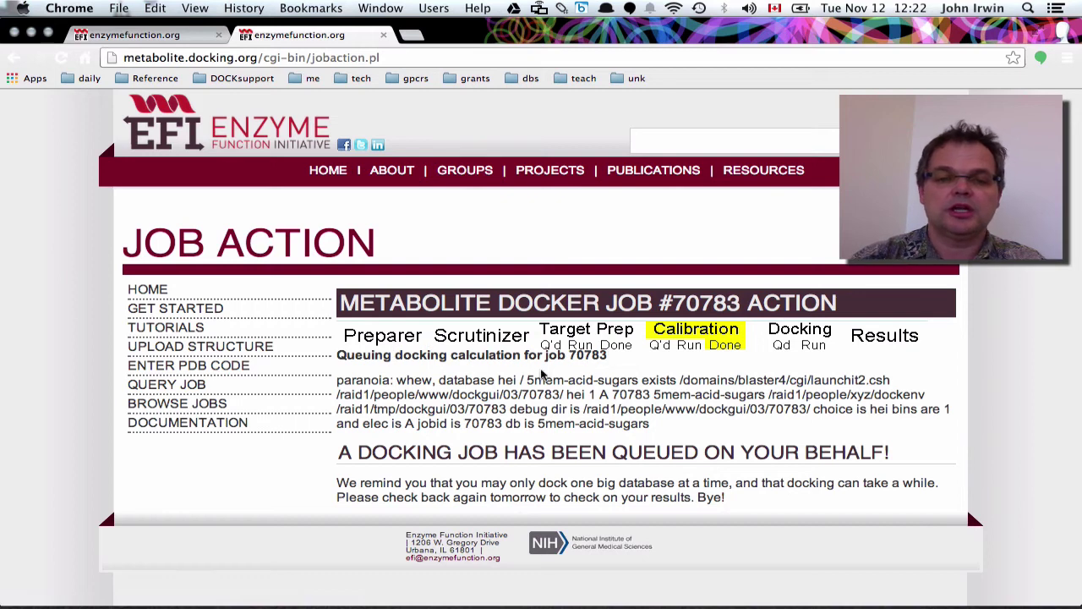
drag(363, 454, 870, 444)
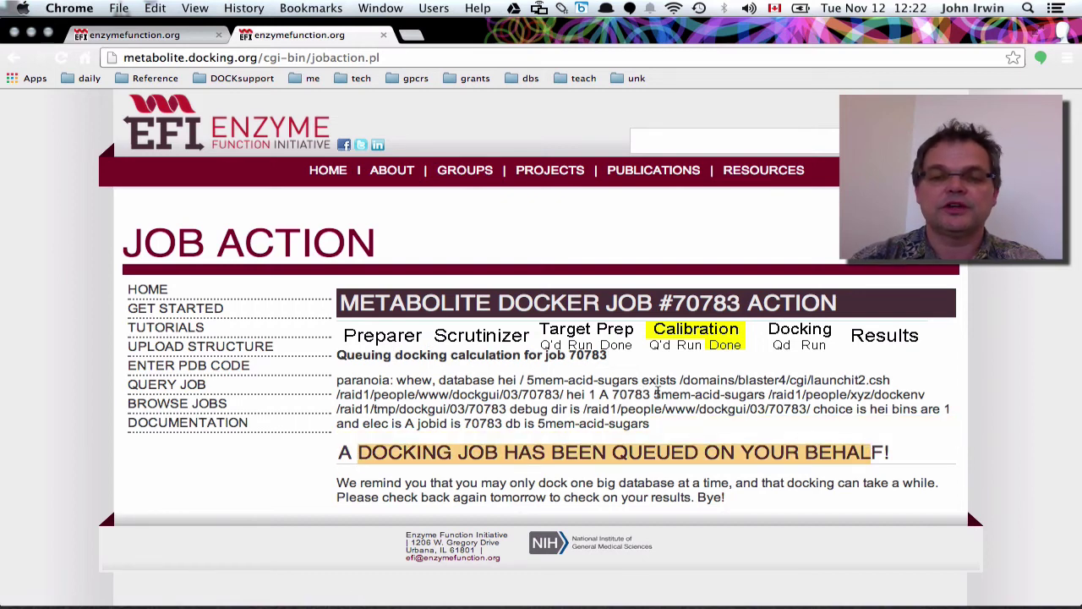
Go back to job 70783's monitor page and check the docking status and the state of the 5mem-acid-sugars run.
click(12, 59)
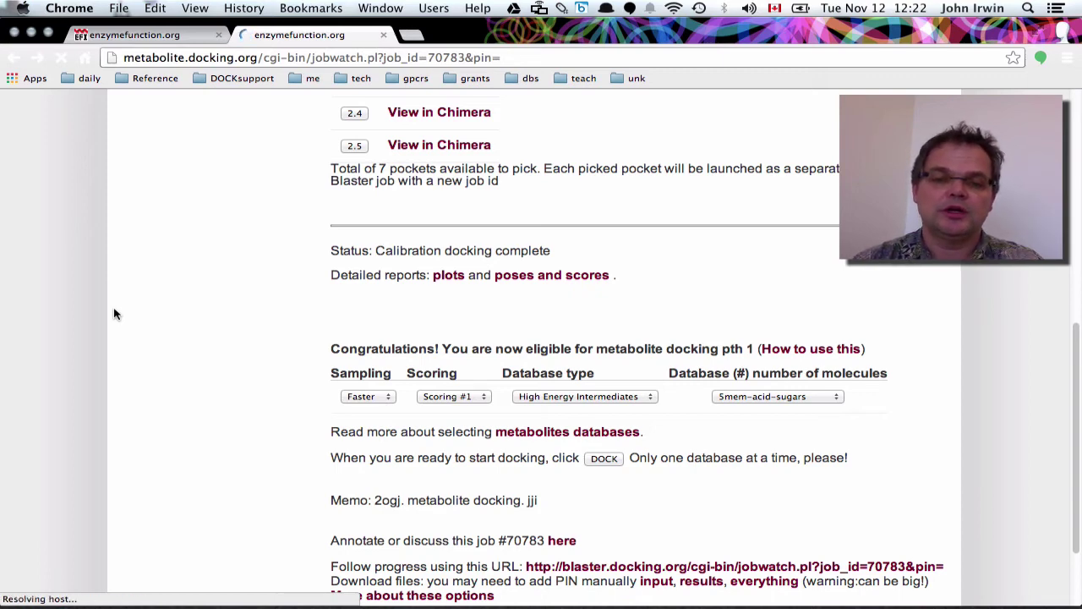
scroll(114, 313, down, 10)
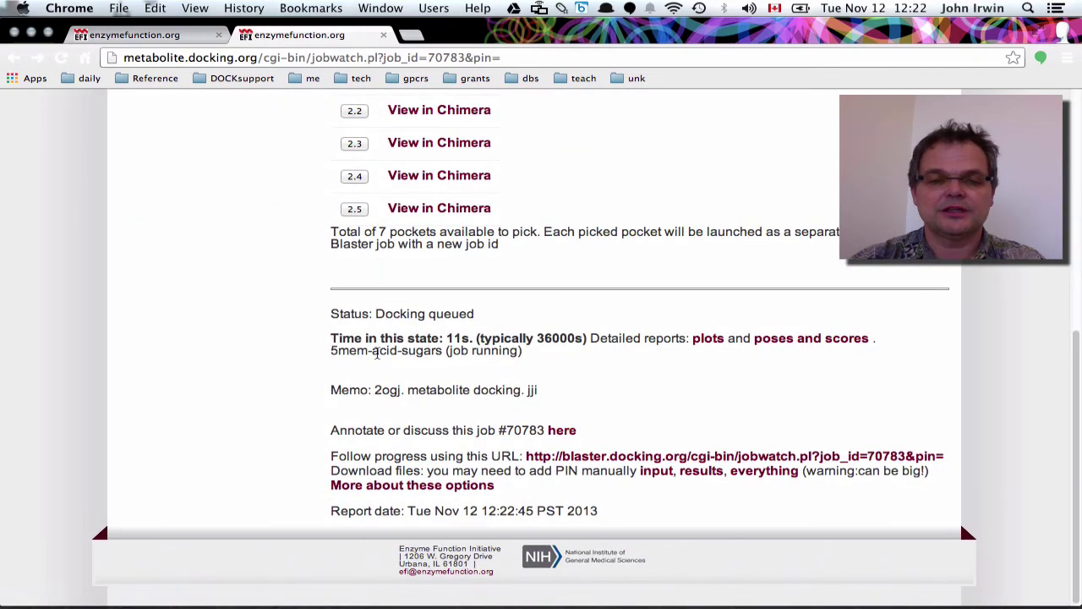
right_click(337, 352)
click(475, 349)
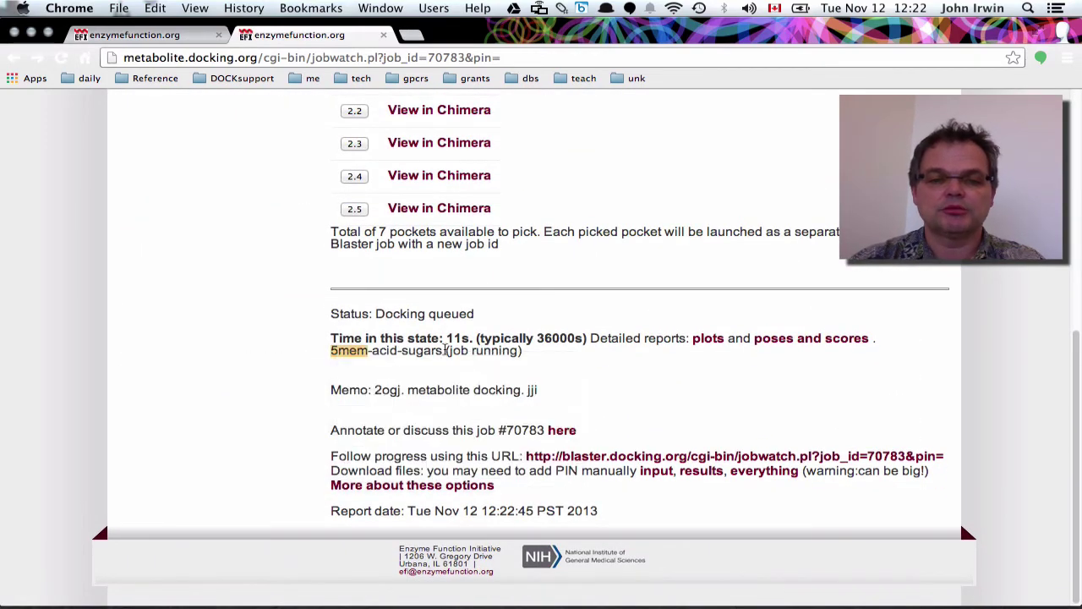
drag(446, 350, 533, 350)
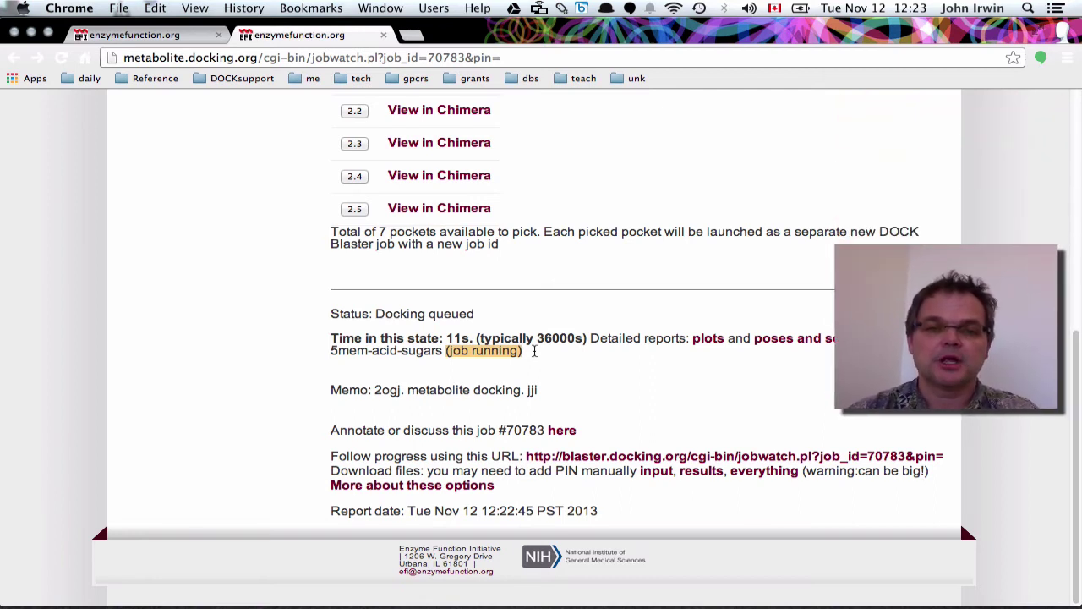
Switch to the PowerPoint slideshow show14-part2.pptx and advance to the first bullet of the Summary of Metabolite Docking slide.
key(ctrl+Left)
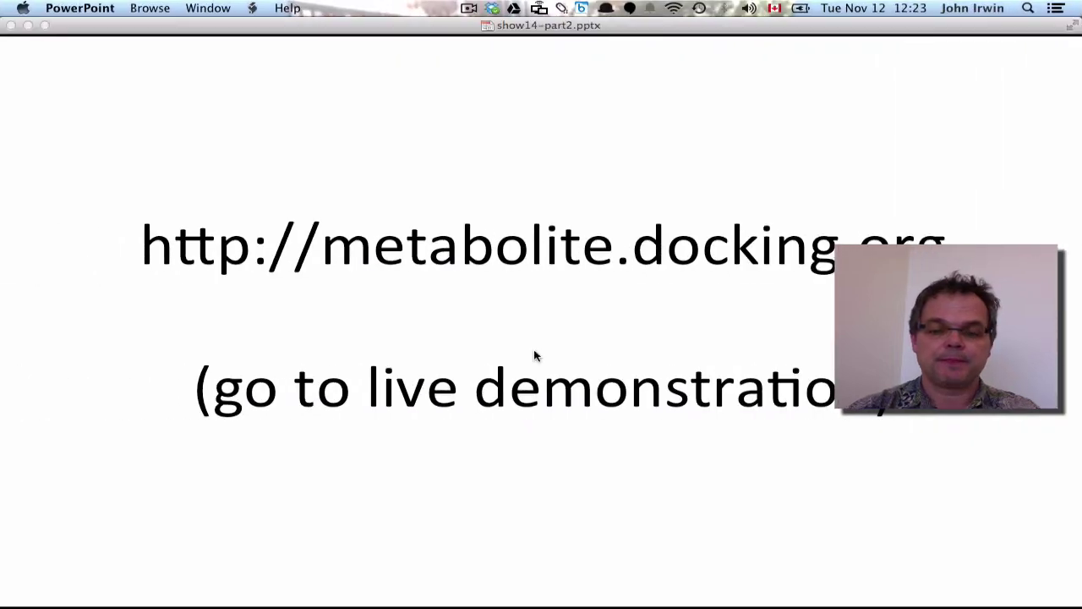
key(Right)
key(Right)
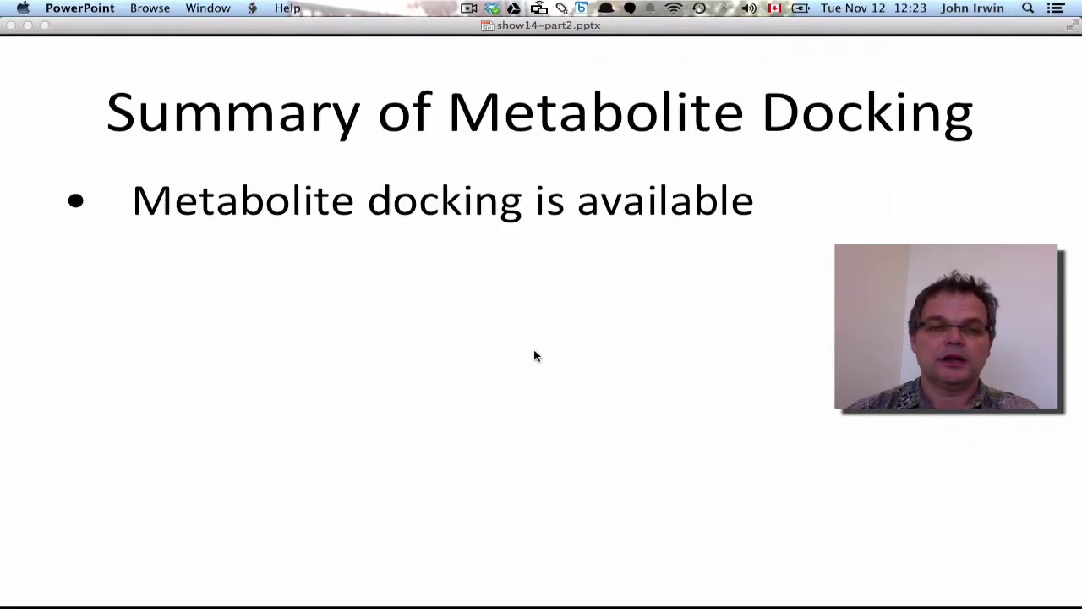